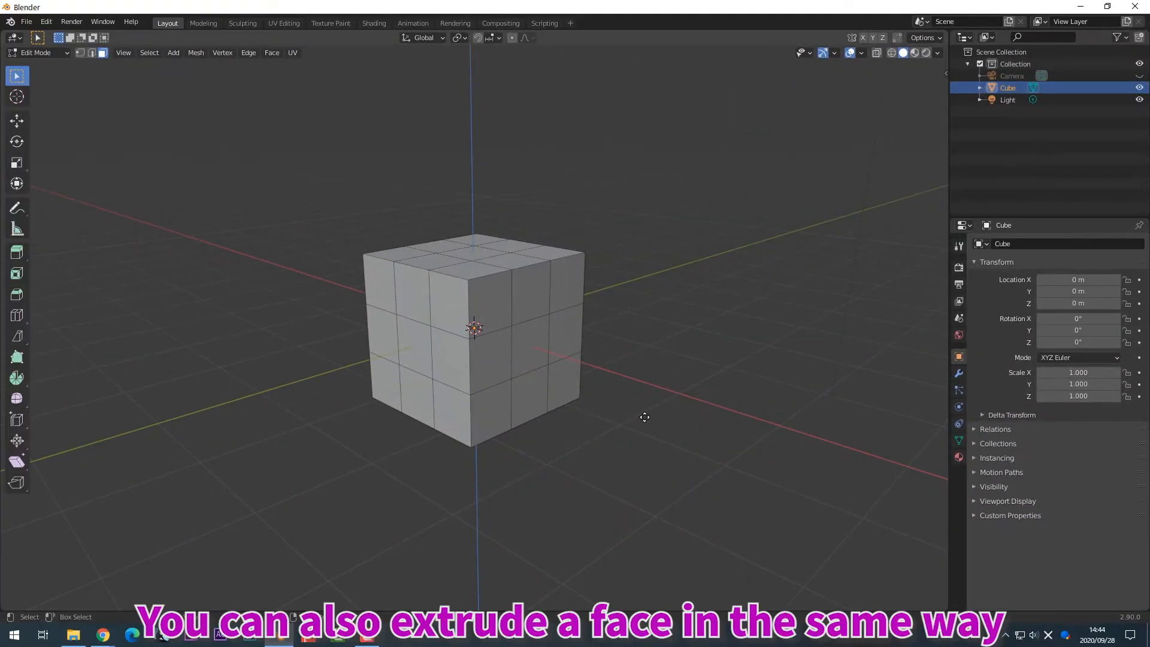
Extrude the centre face of the cube's right side outward with Extrude Faces, and extrude its end face a further 1.12 m or so
left_click(543, 354)
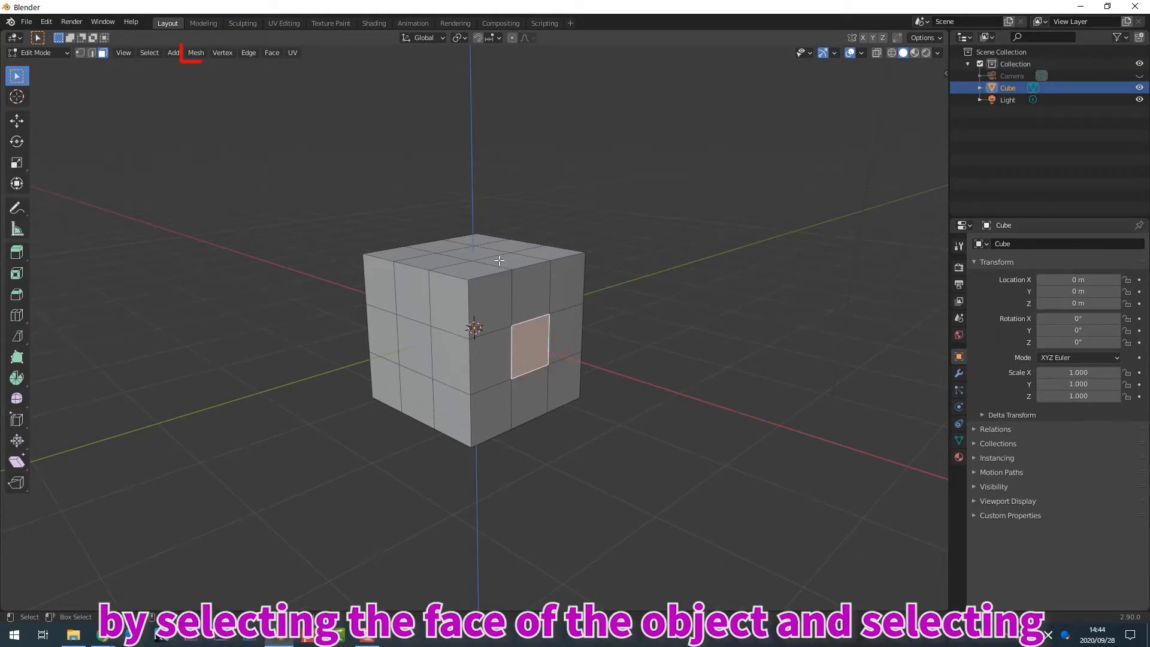
left_click(197, 53)
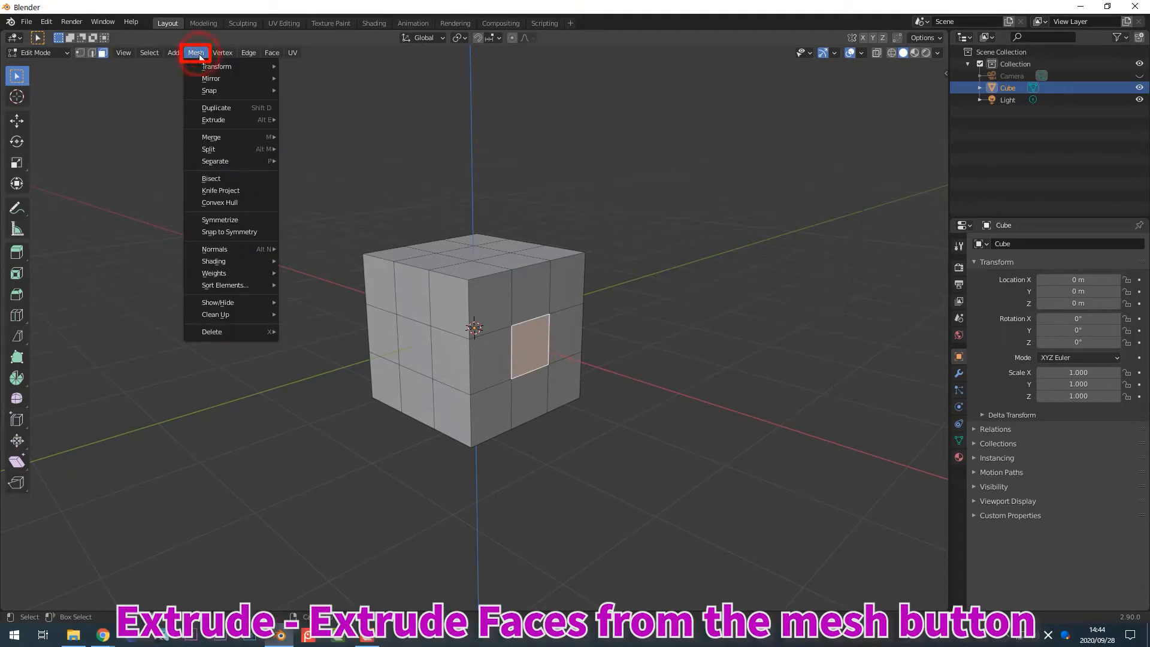
mouse_move(232, 119)
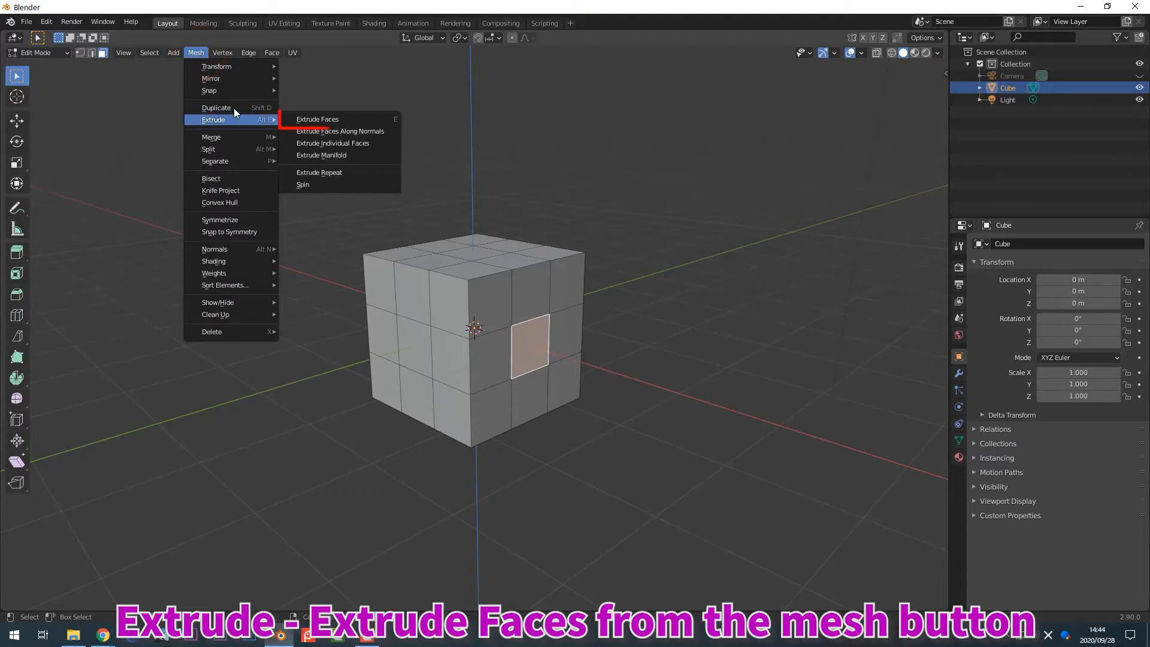
left_click(307, 119)
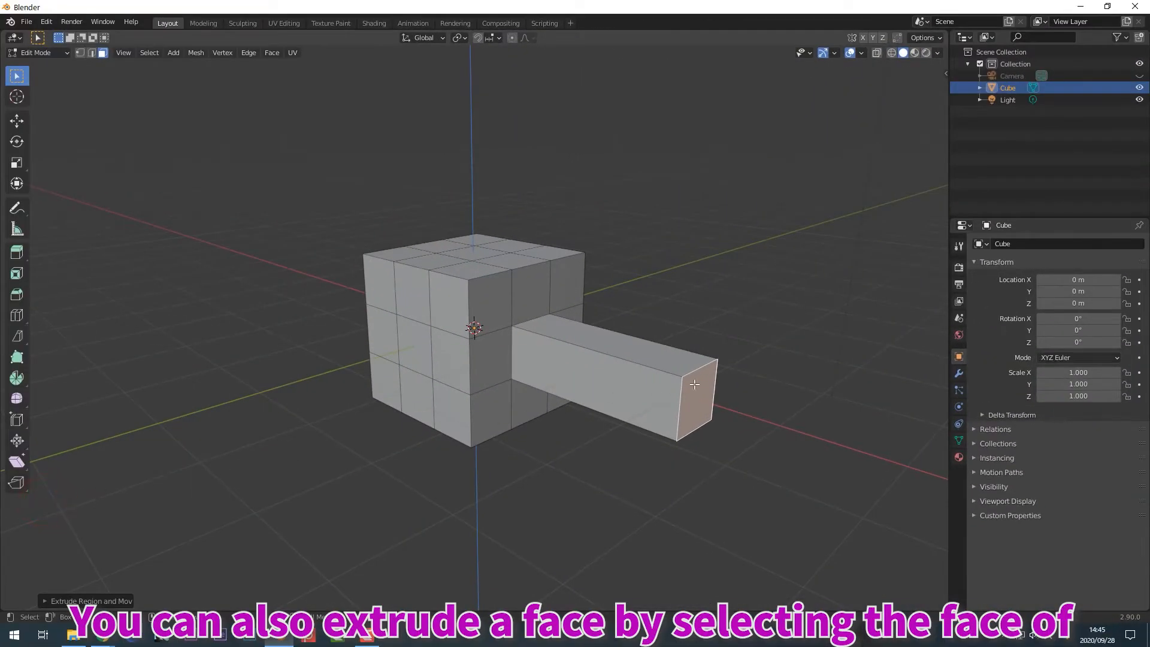
key("e")
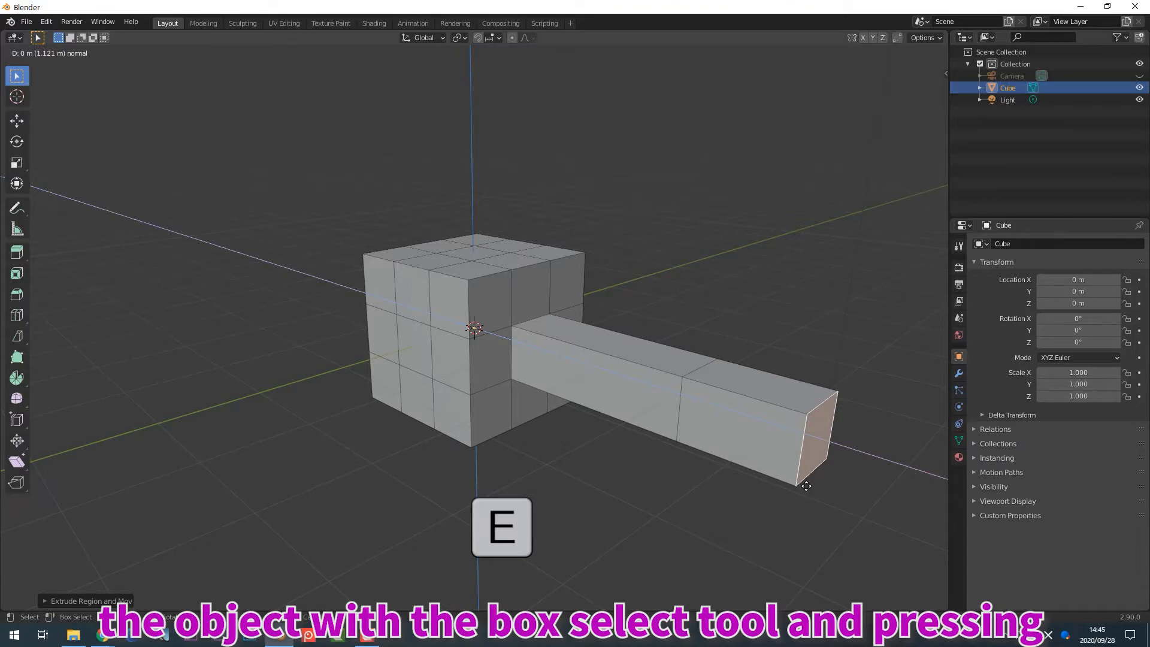
left_click(807, 486)
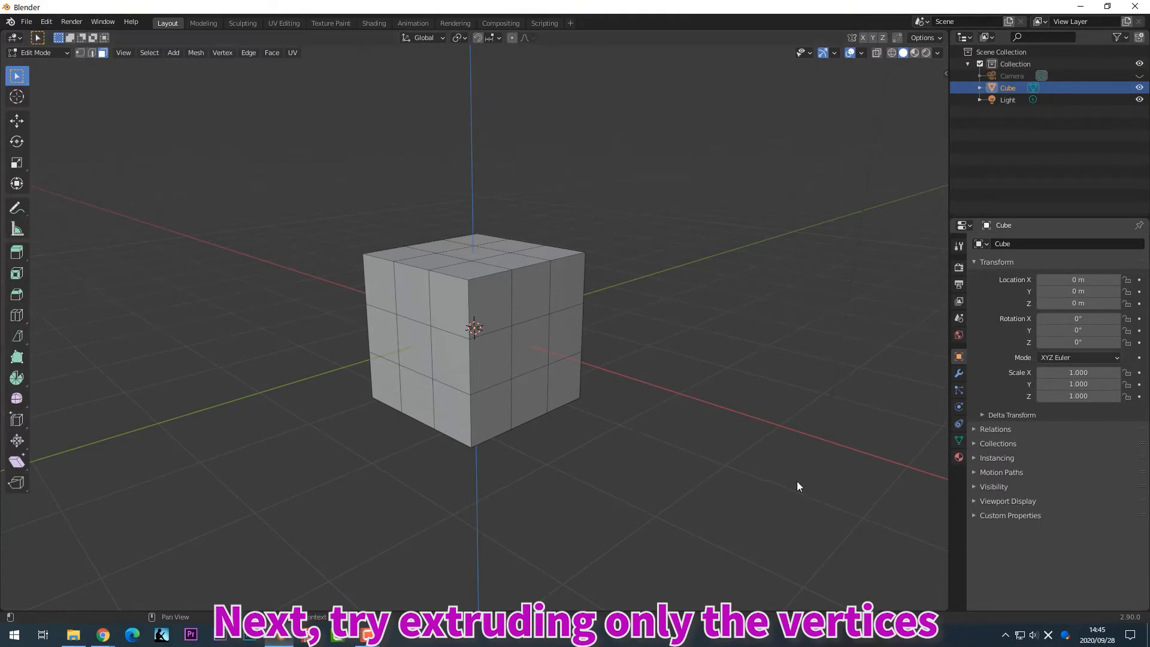
Extrude only the vertices of the centre face on the cube's right side, constrained to the X axis
left_click(541, 348)
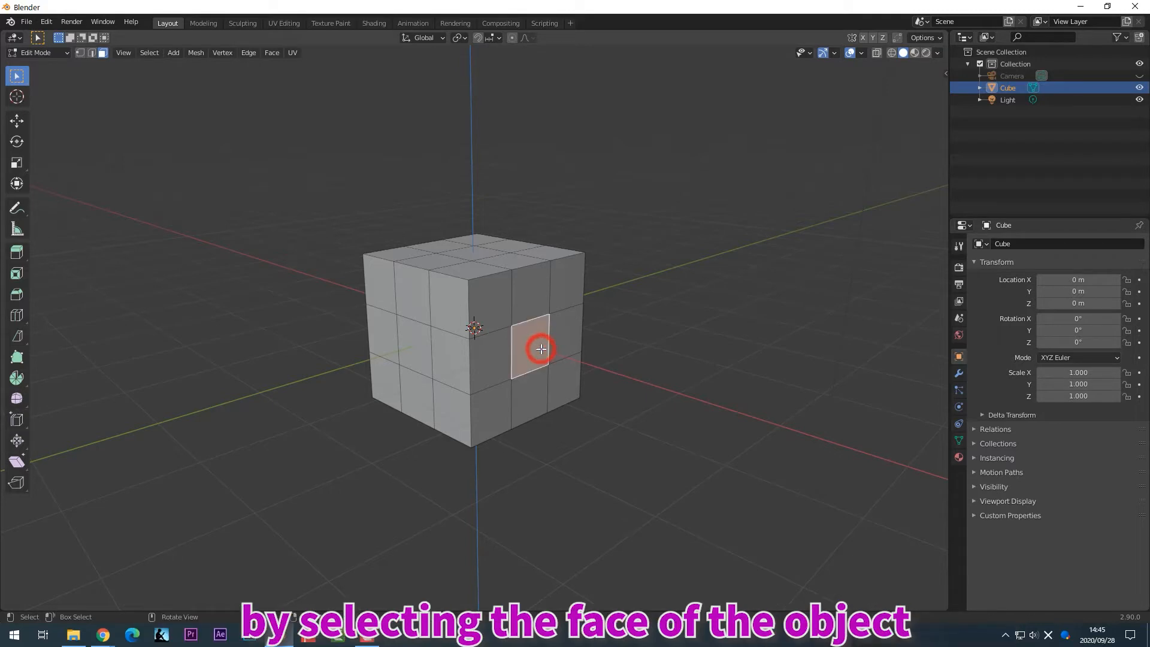
left_click(219, 53)
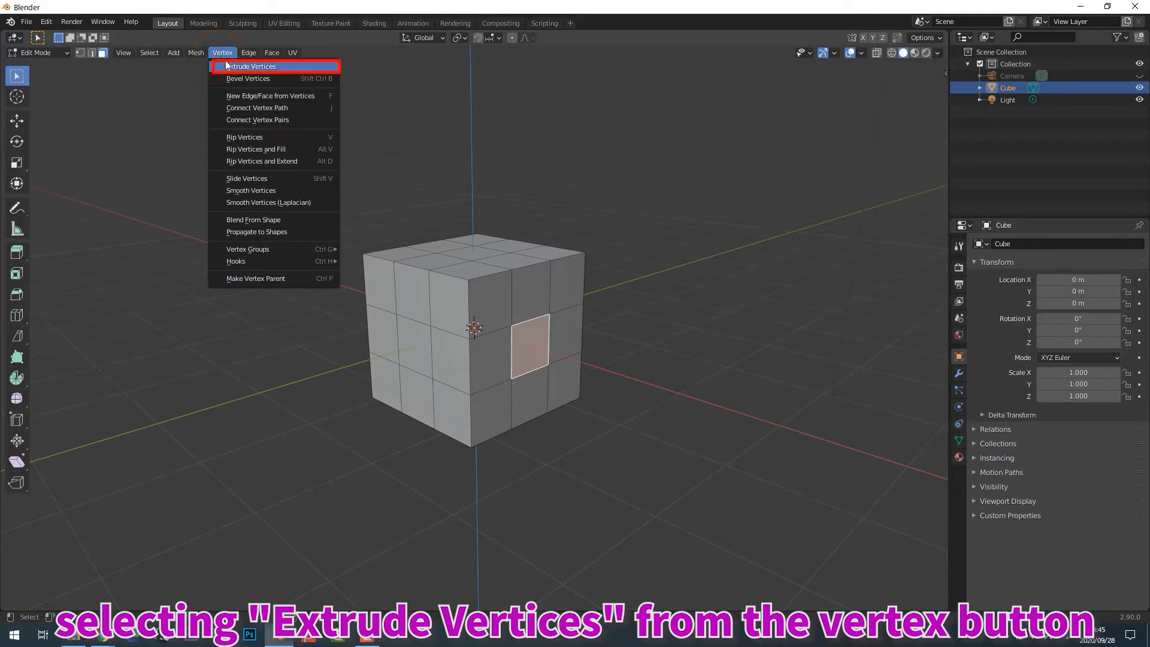
left_click(230, 65)
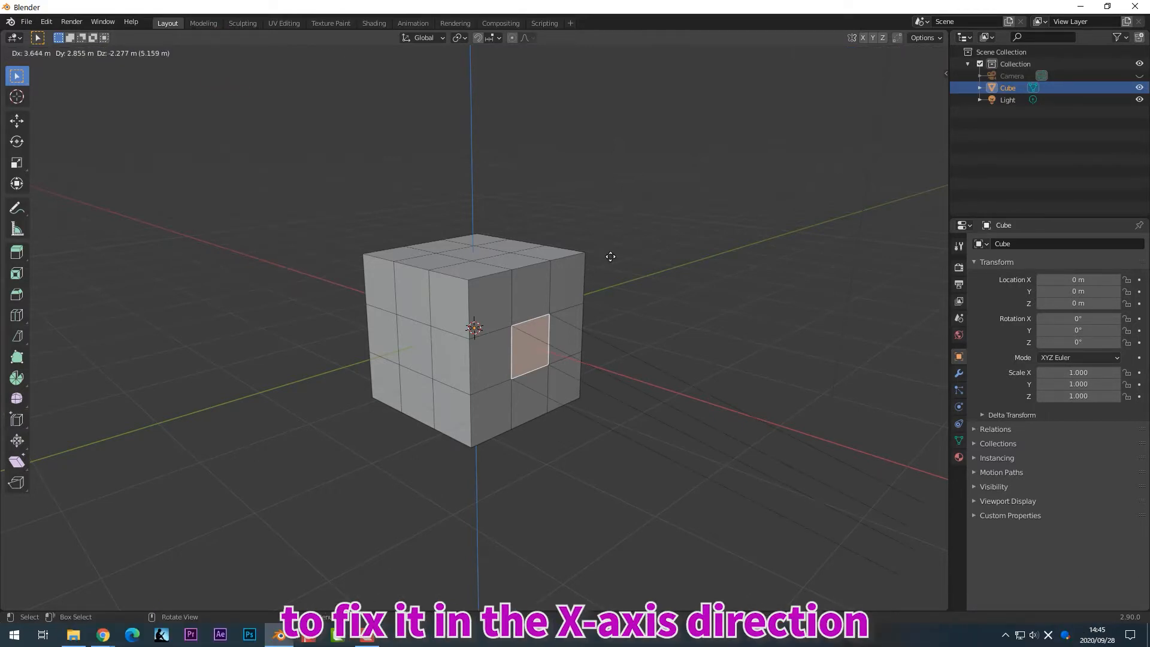
key("x")
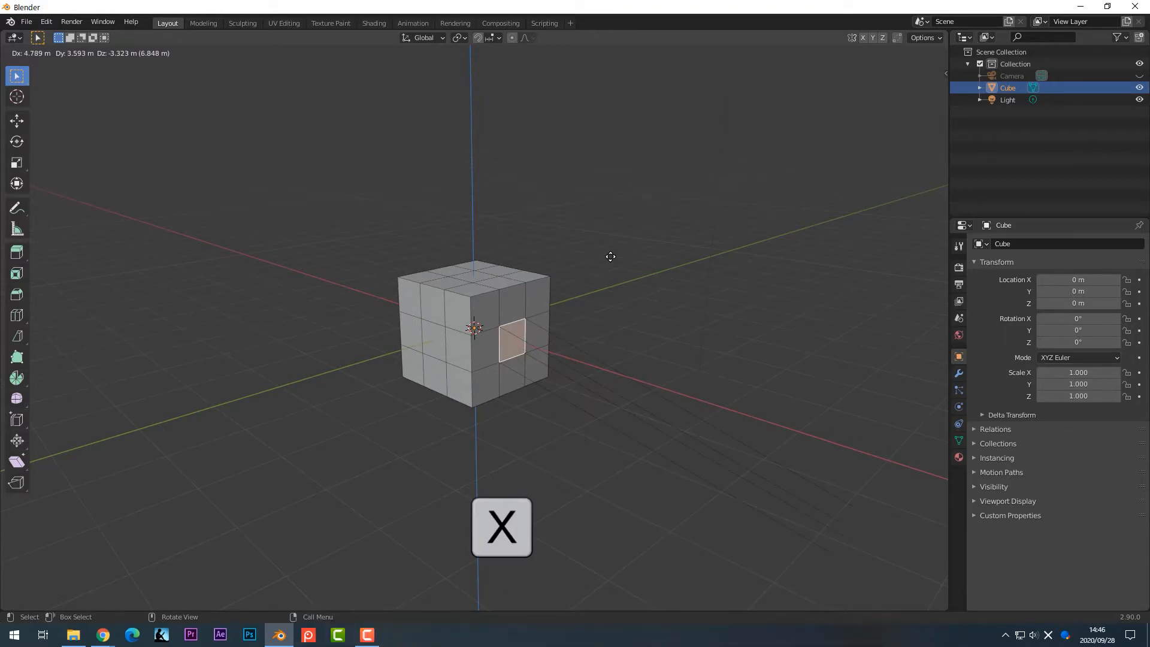
left_click(598, 236)
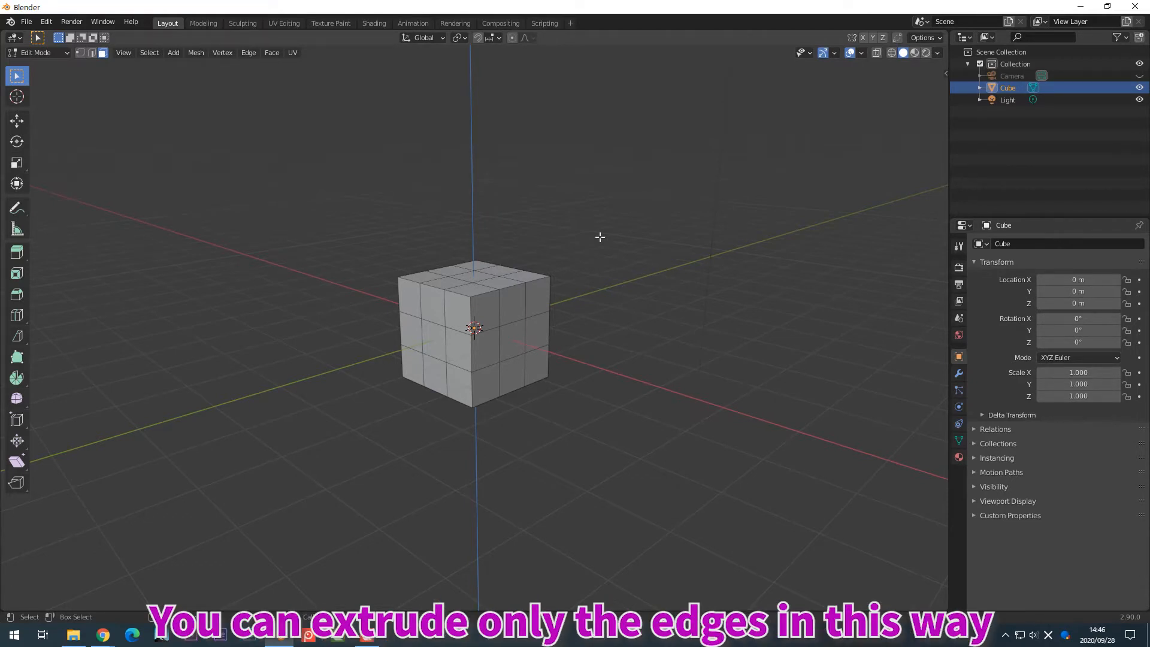
Extrude only the edges of the centre face on the cube's right side, constrained to the X axis
left_click(519, 337)
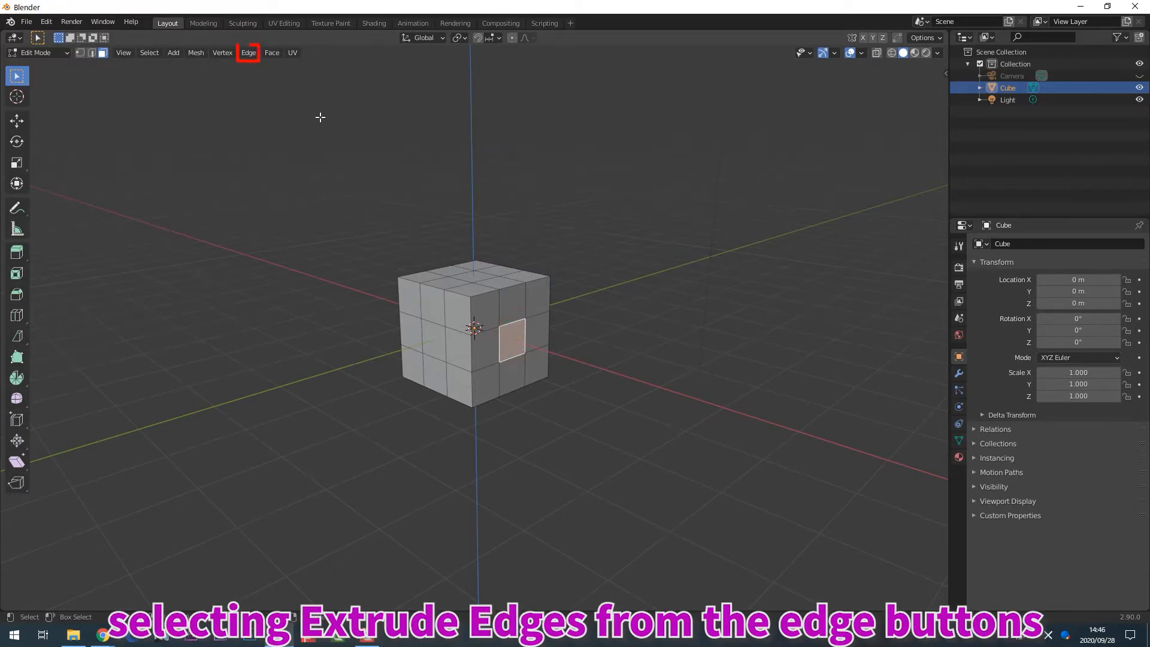
left_click(250, 53)
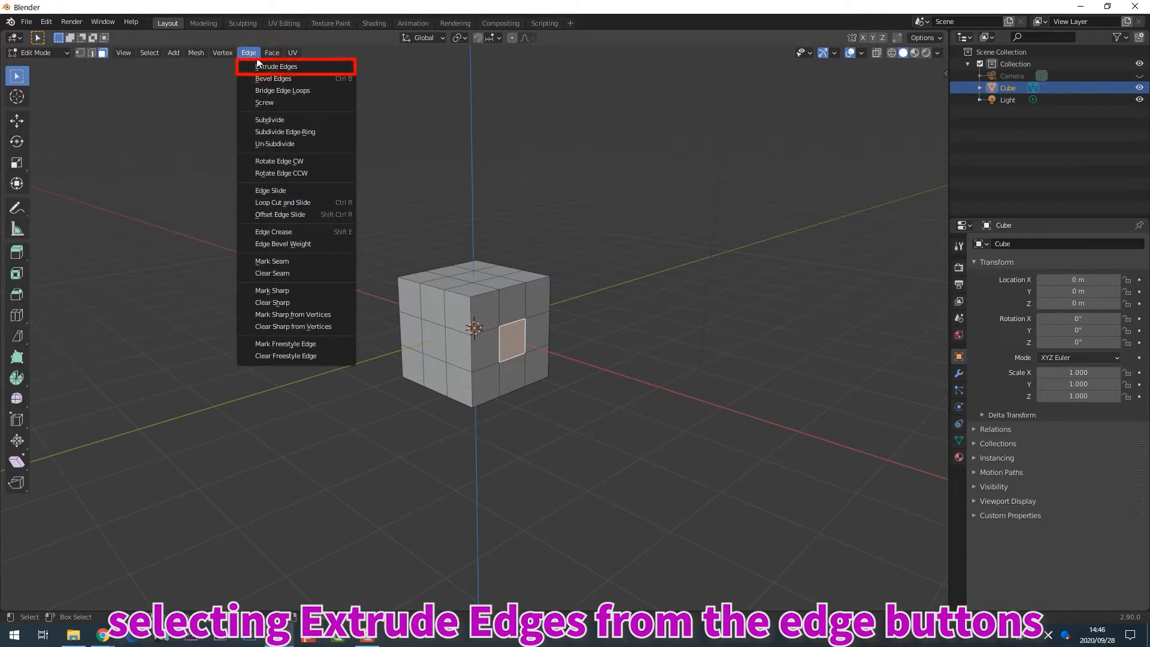
left_click(265, 64)
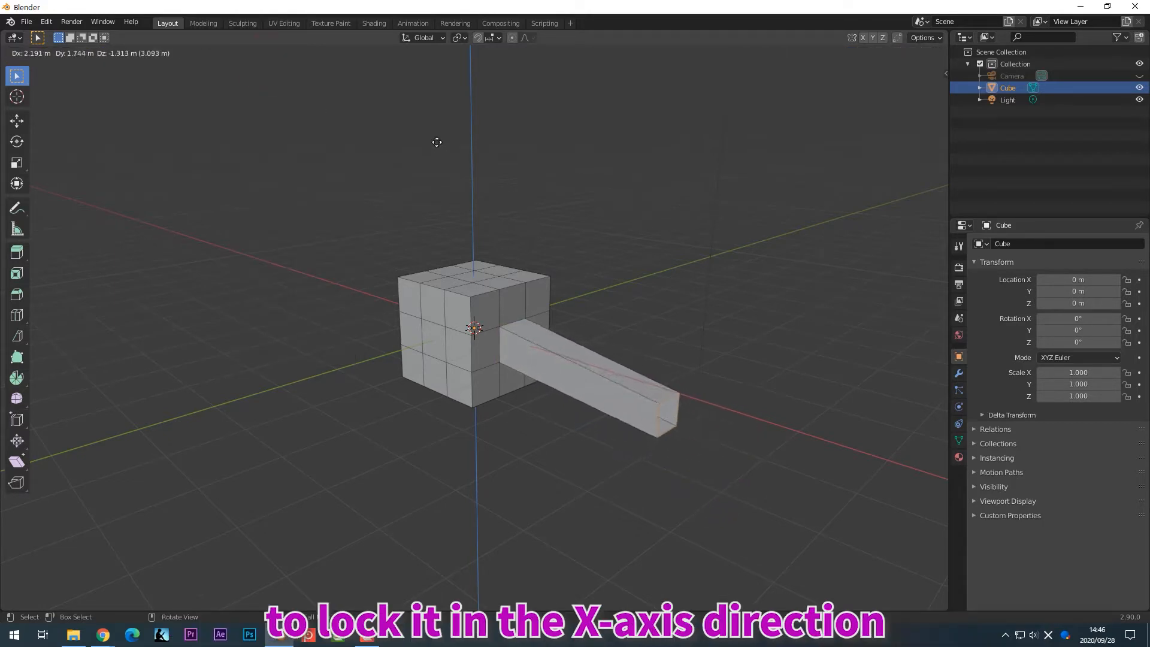
key("x")
left_click(372, 162)
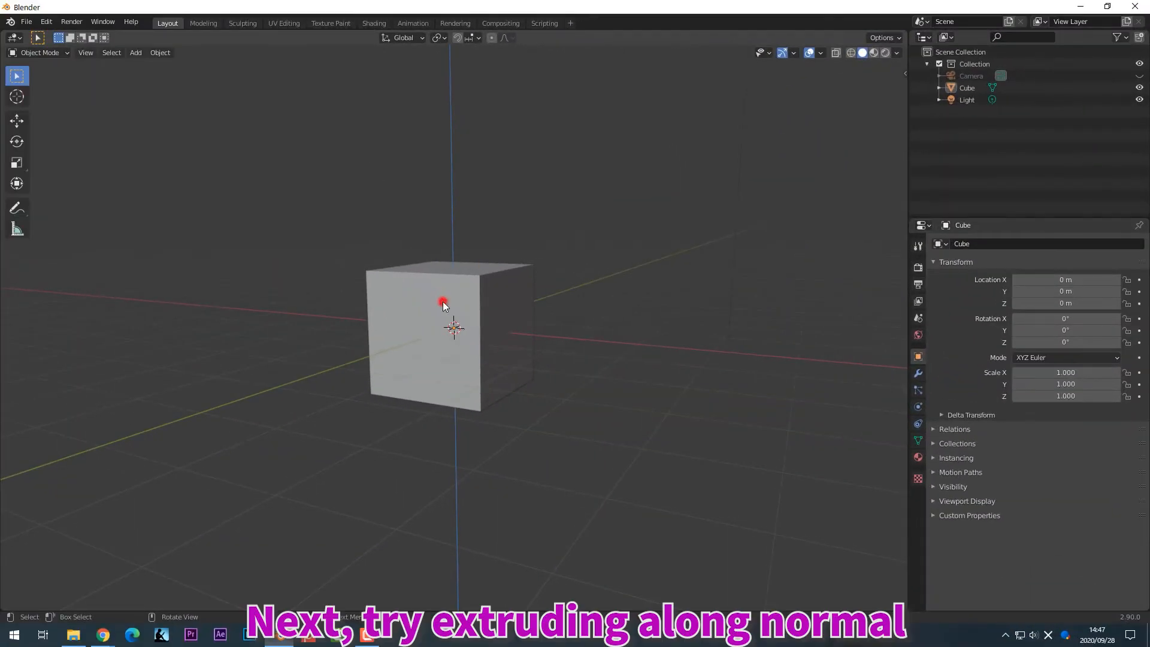
Subdivide the whole cube in Edit Mode with 6 cuts and clear the selection
left_click(444, 301)
key("Tab")
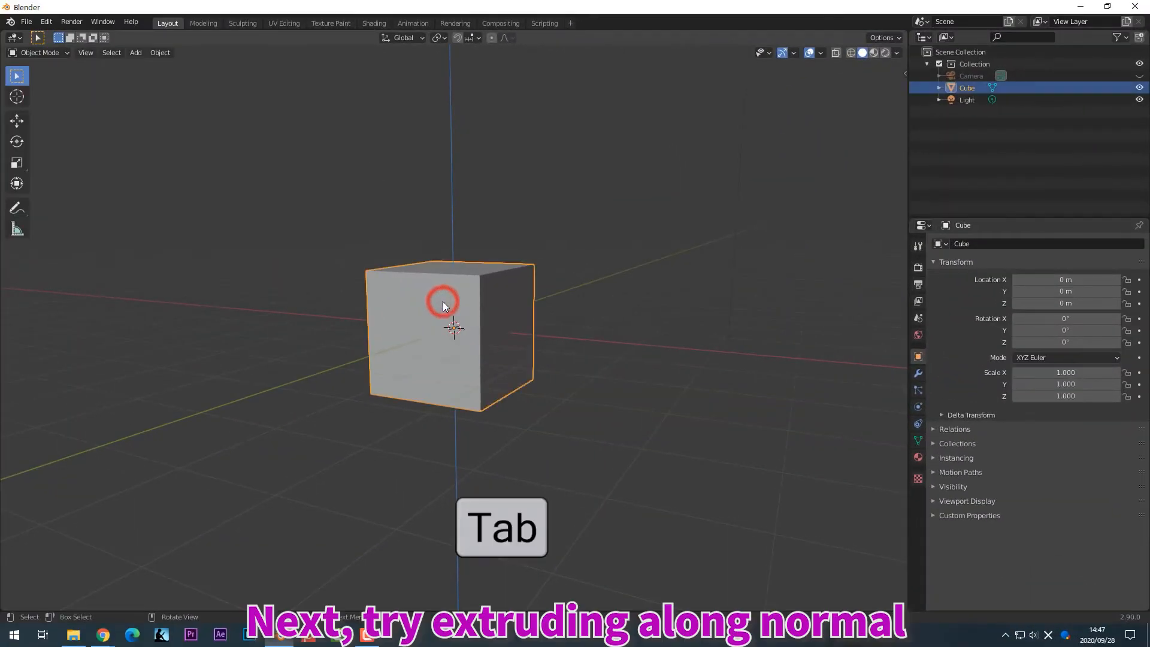
left_click(249, 53)
left_click(277, 117)
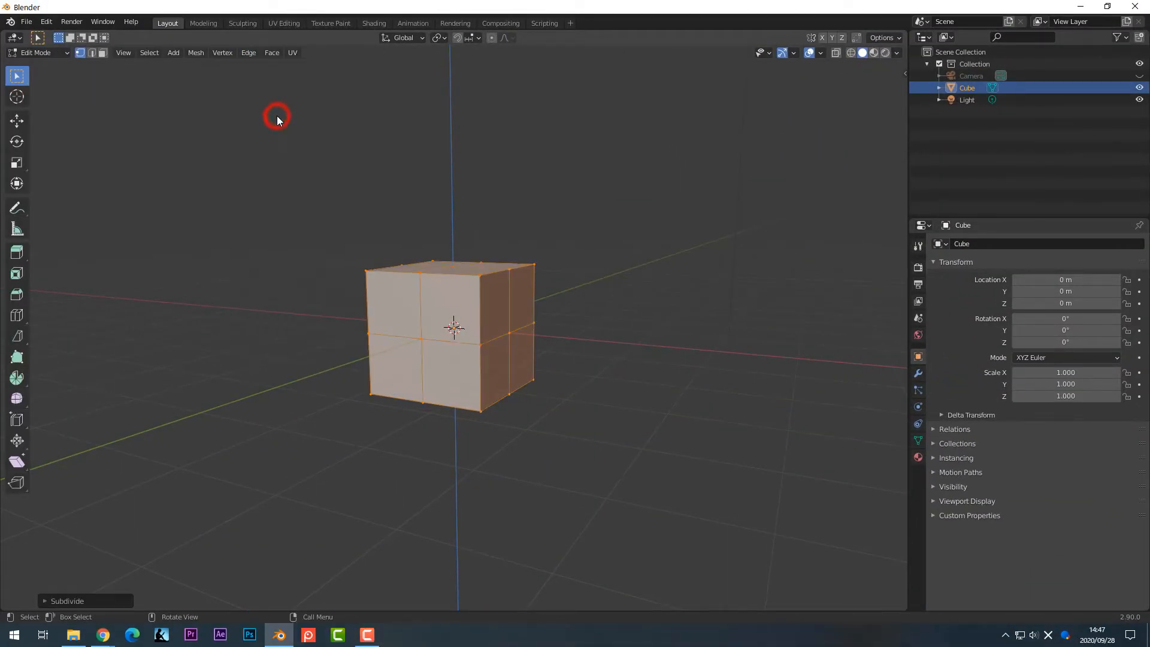
left_click(85, 600)
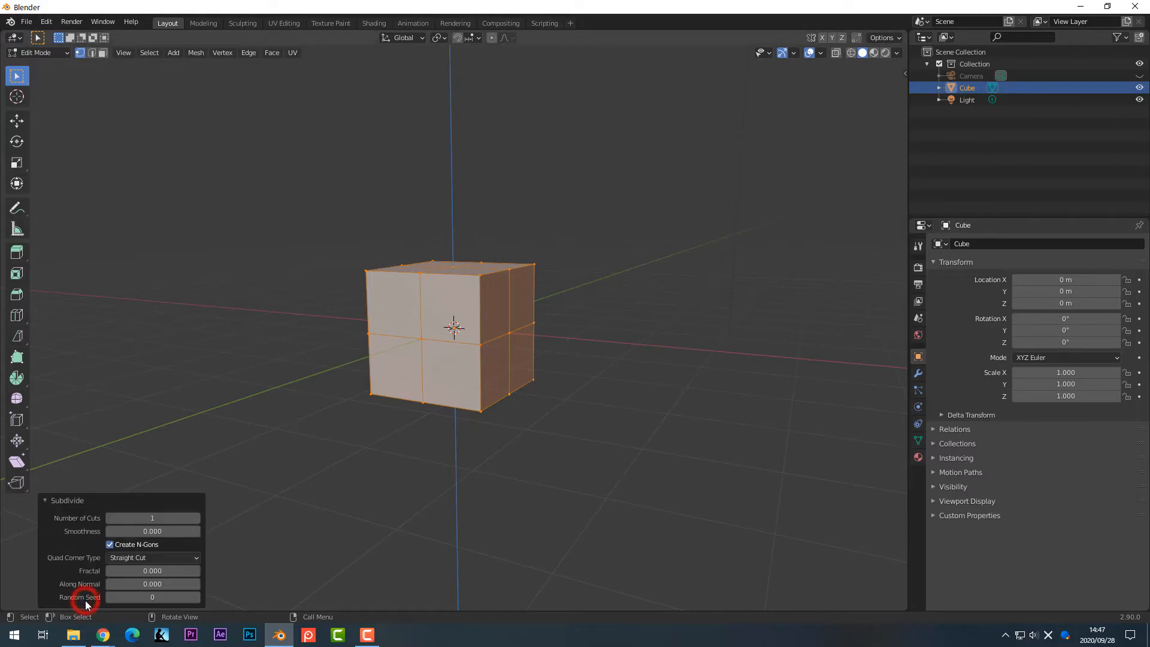
left_click(192, 519)
left_click(192, 519)
left_click(192, 519)
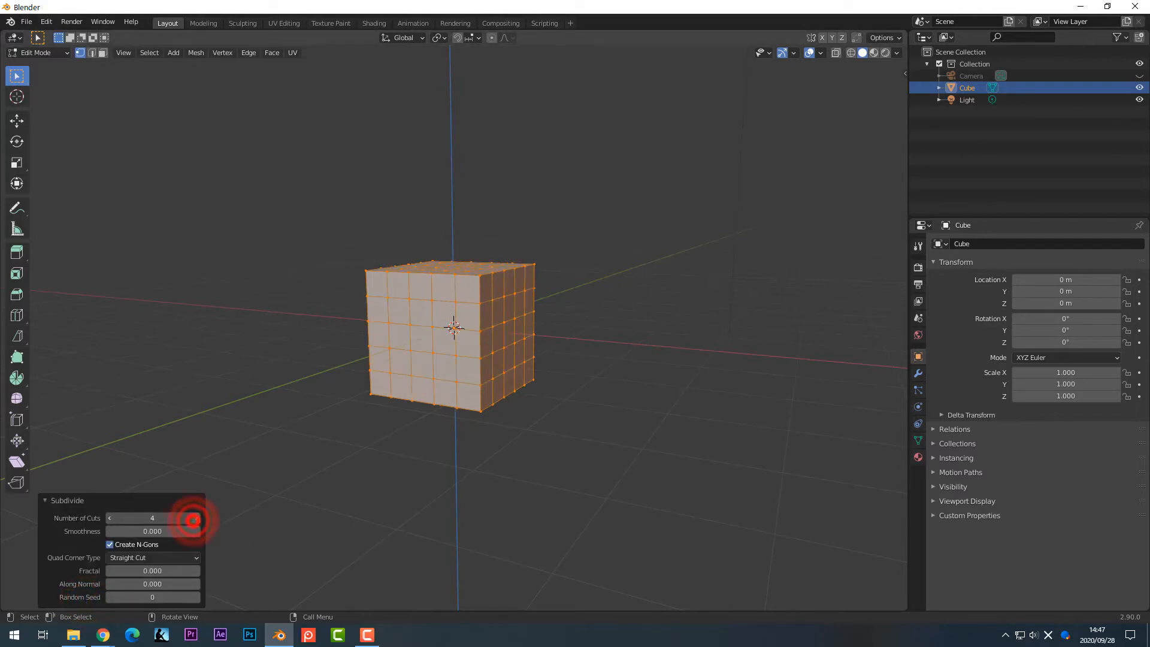
left_click(192, 519)
left_click(193, 518)
key("alt+a")
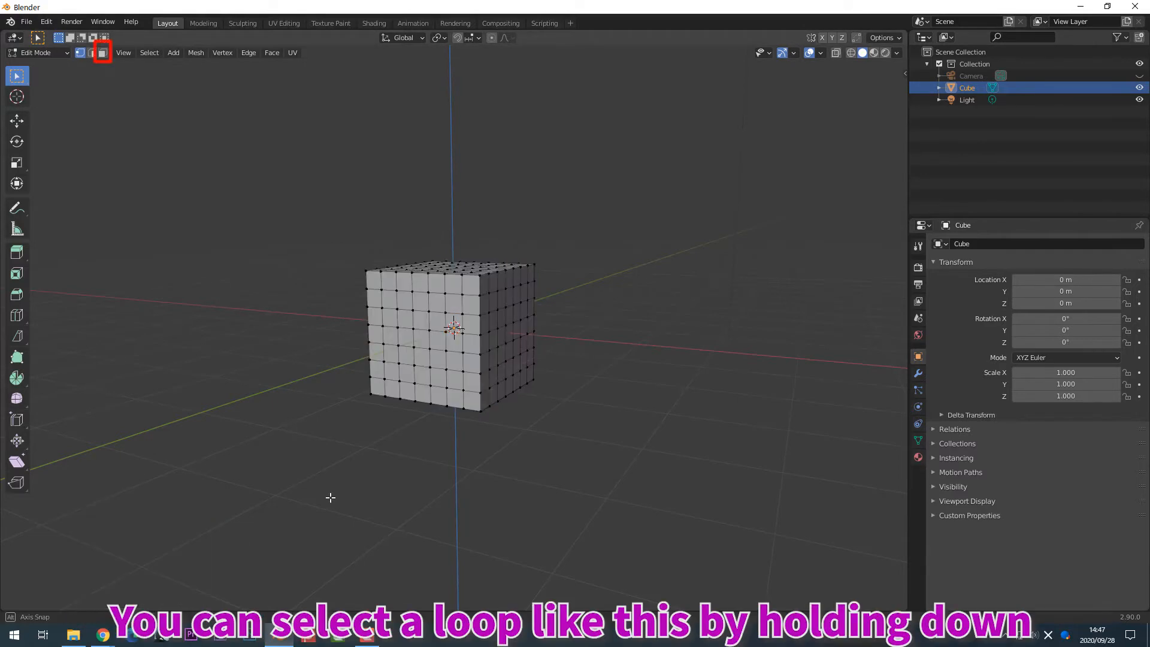
In face select mode, select the uppermost horizontal face loop around the cube and extrude it with Extrude Along Normals
middle_click_drag(331, 498, 329, 498)
left_click(103, 54)
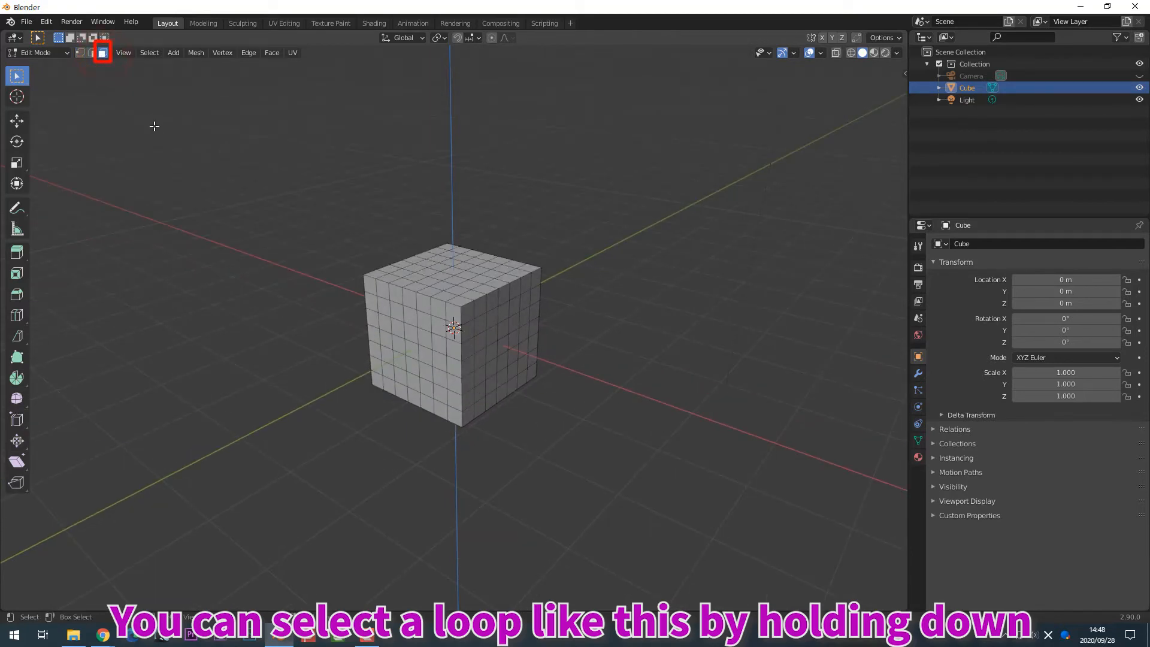
left_click(455, 313, "alt")
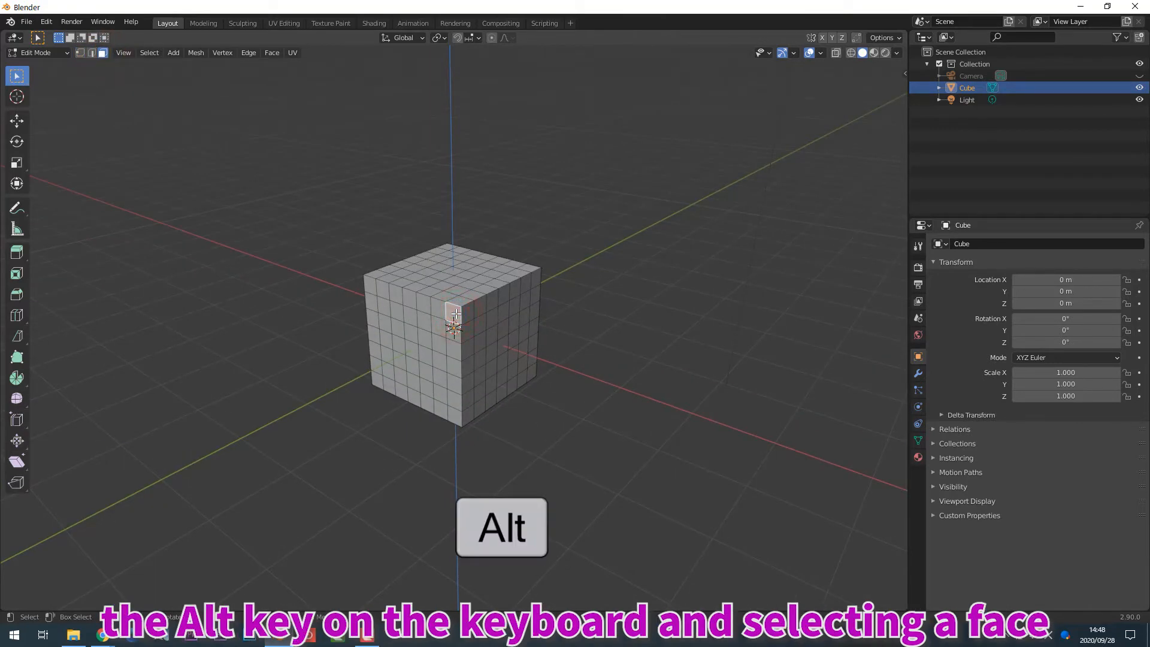
left_click(455, 313, "alt")
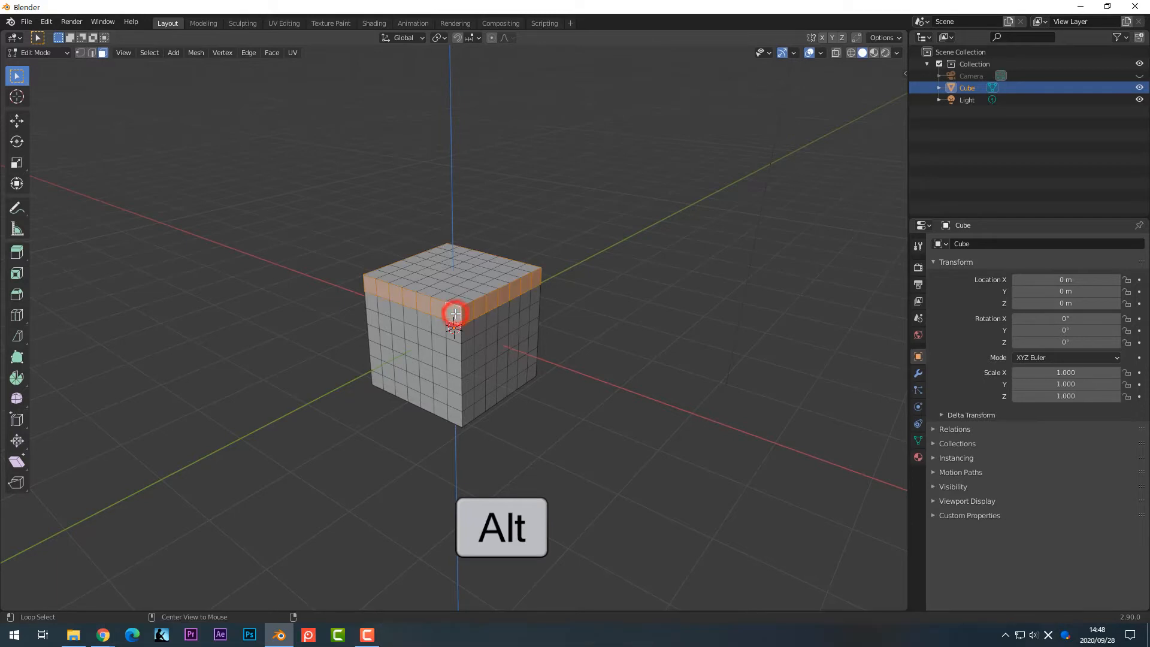
left_click(27, 257)
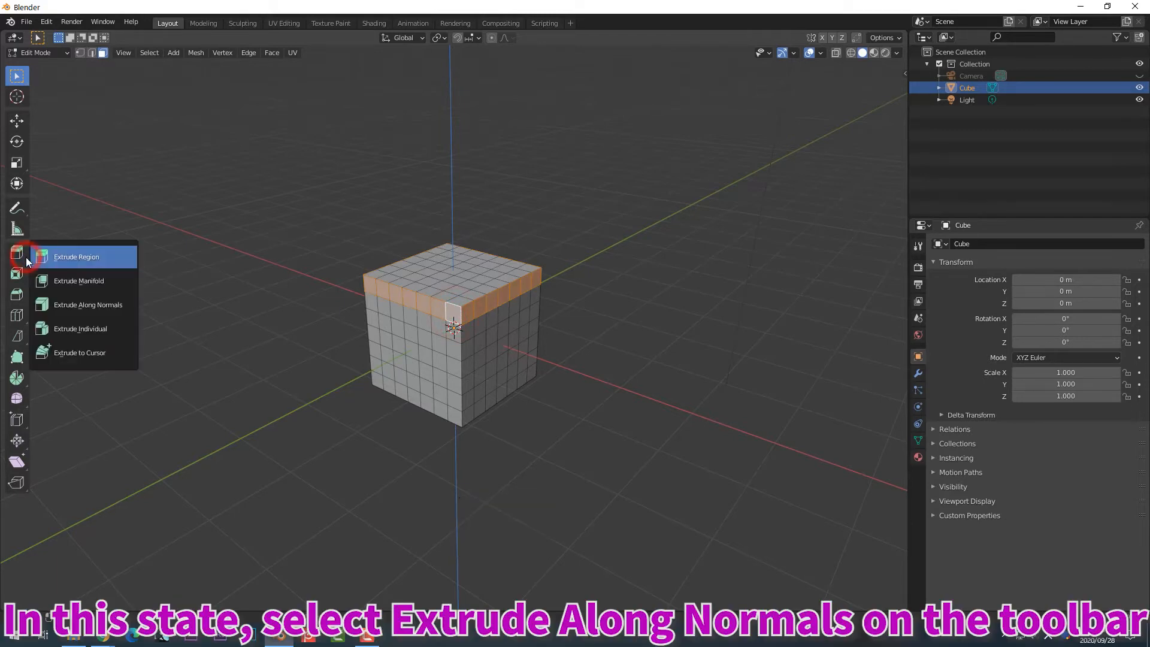
left_click(88, 305)
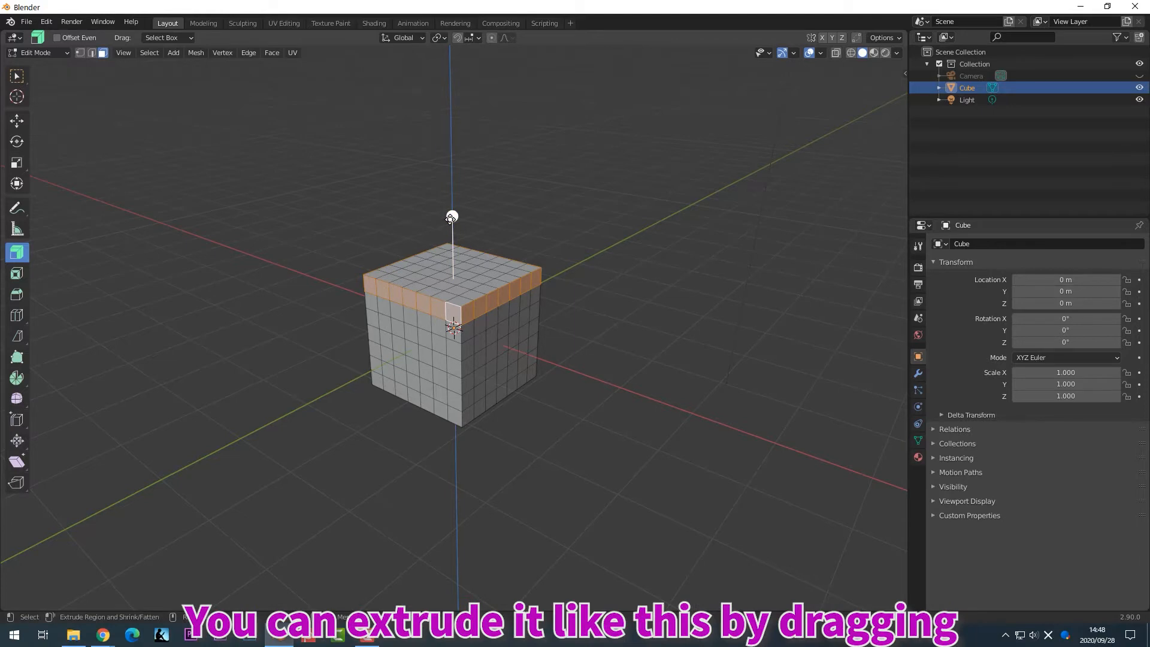
mouse_move(452, 217)
left_mouse_down()
mouse_move(463, 271)
mouse_move(467, 186)
mouse_move(468, 216)
left_mouse_up()
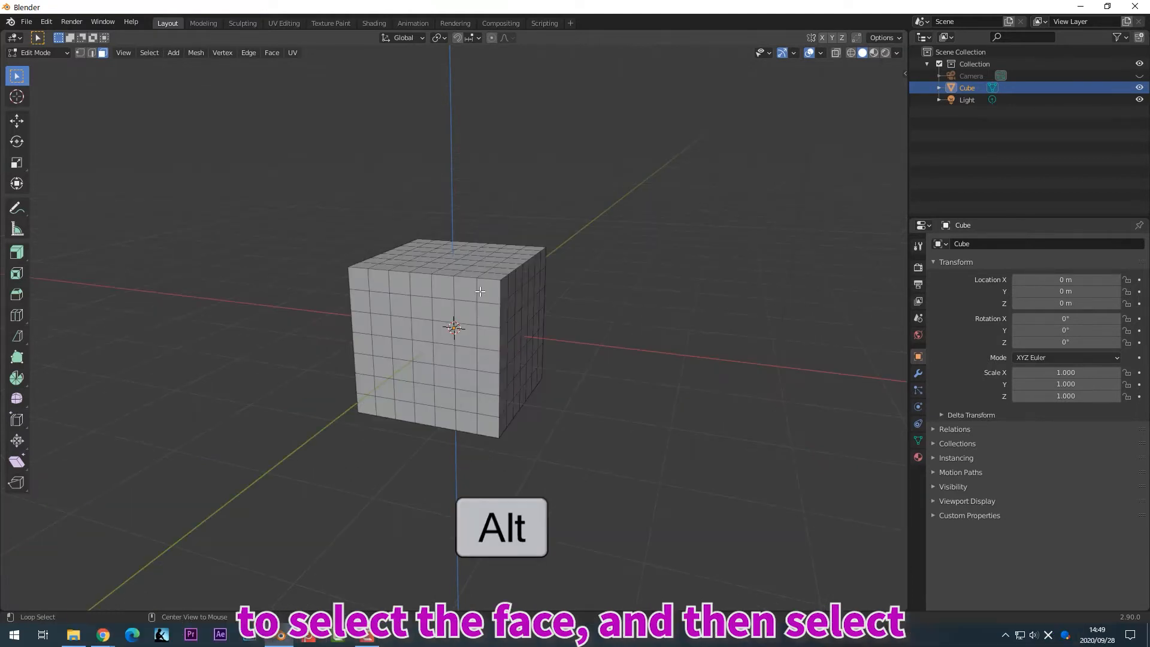
Select the uppermost horizontal face loop around the cube and extrude its faces separately with Extrude Individual
left_click(480, 291, "alt")
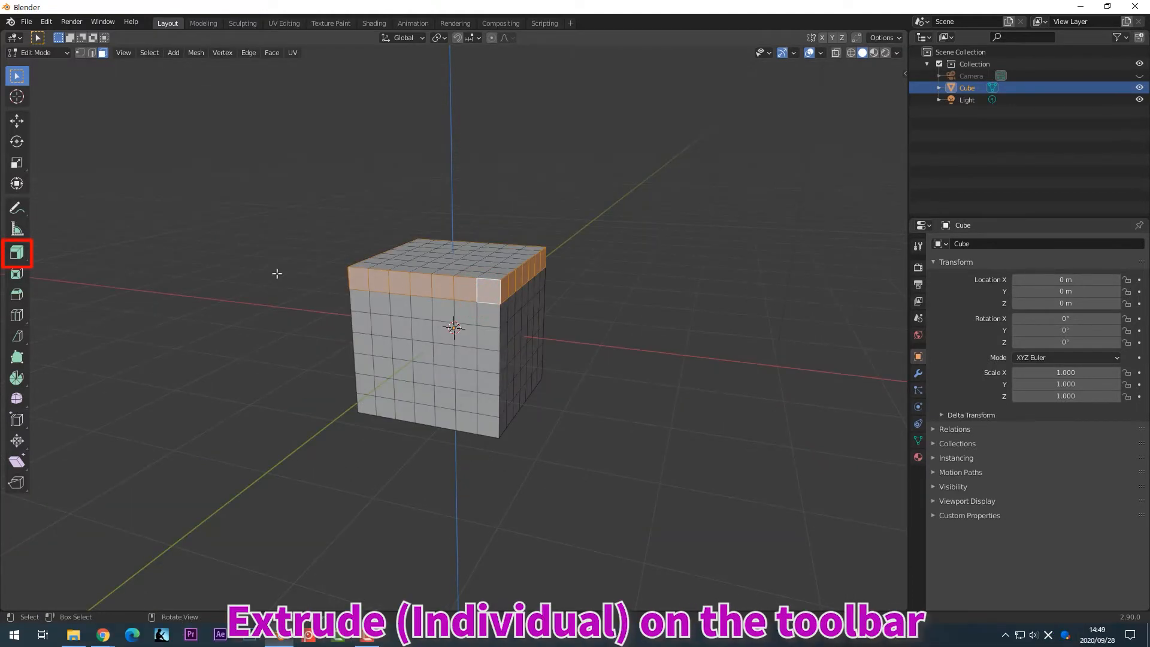
left_click(17, 253)
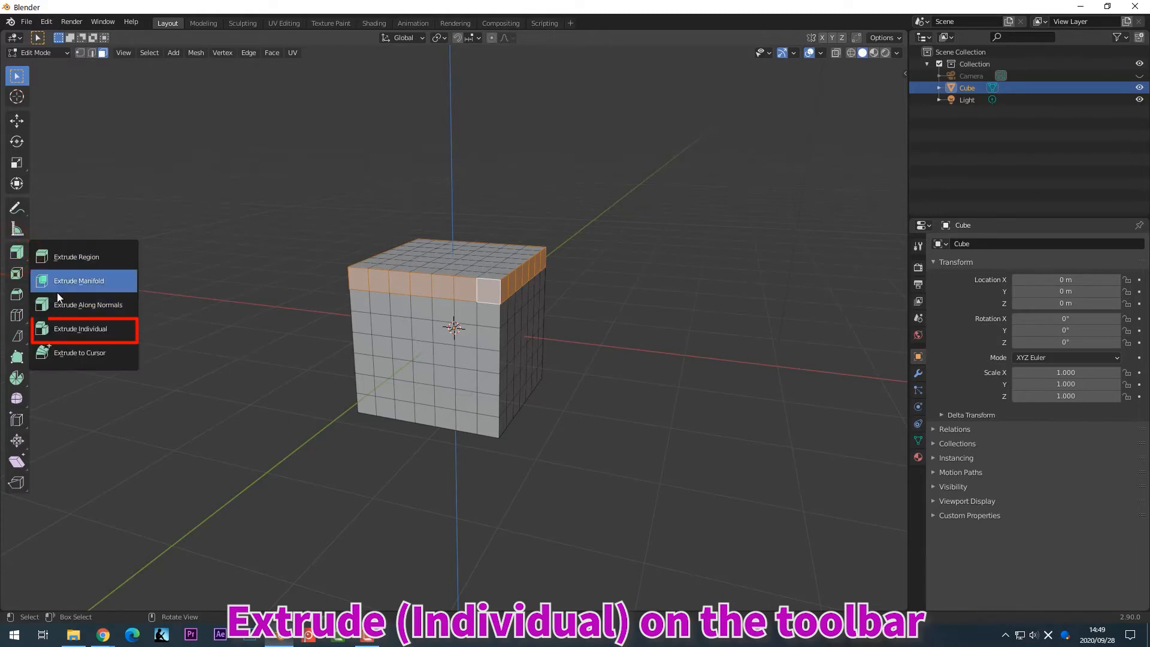
left_click(74, 328)
mouse_move(454, 202)
left_mouse_down()
mouse_move(454, 221)
mouse_move(414, 242)
mouse_move(448, 183)
left_mouse_up()
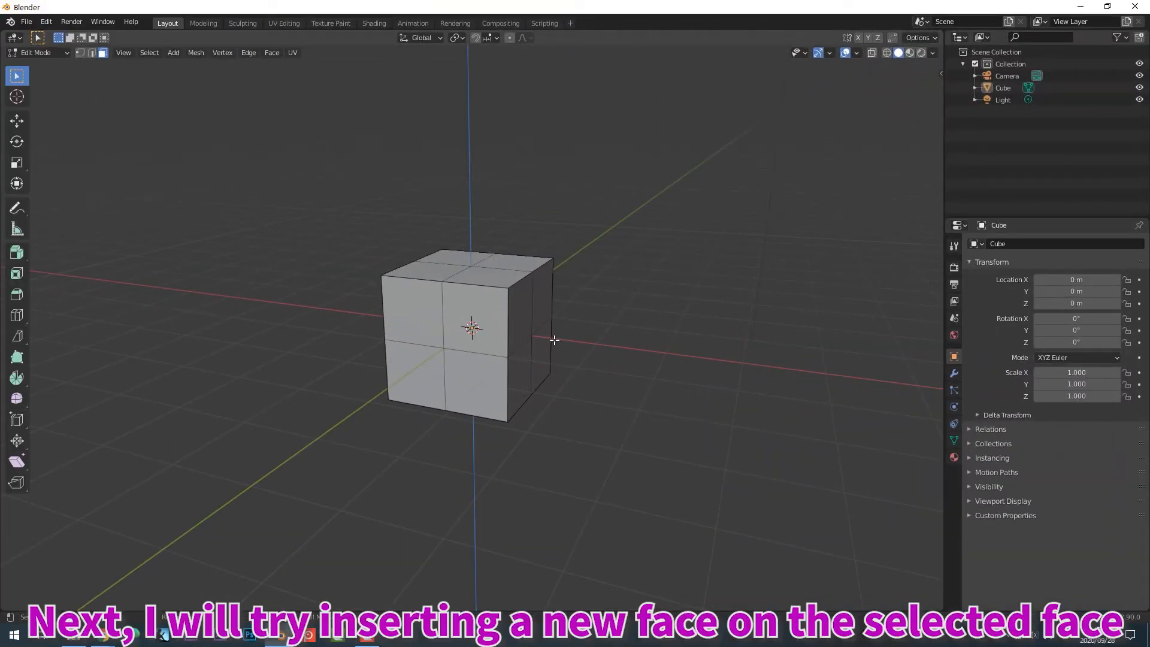
Try insetting the upper-right face on the cube's front with the Inset Faces tool, and undo the inset
left_click(482, 323)
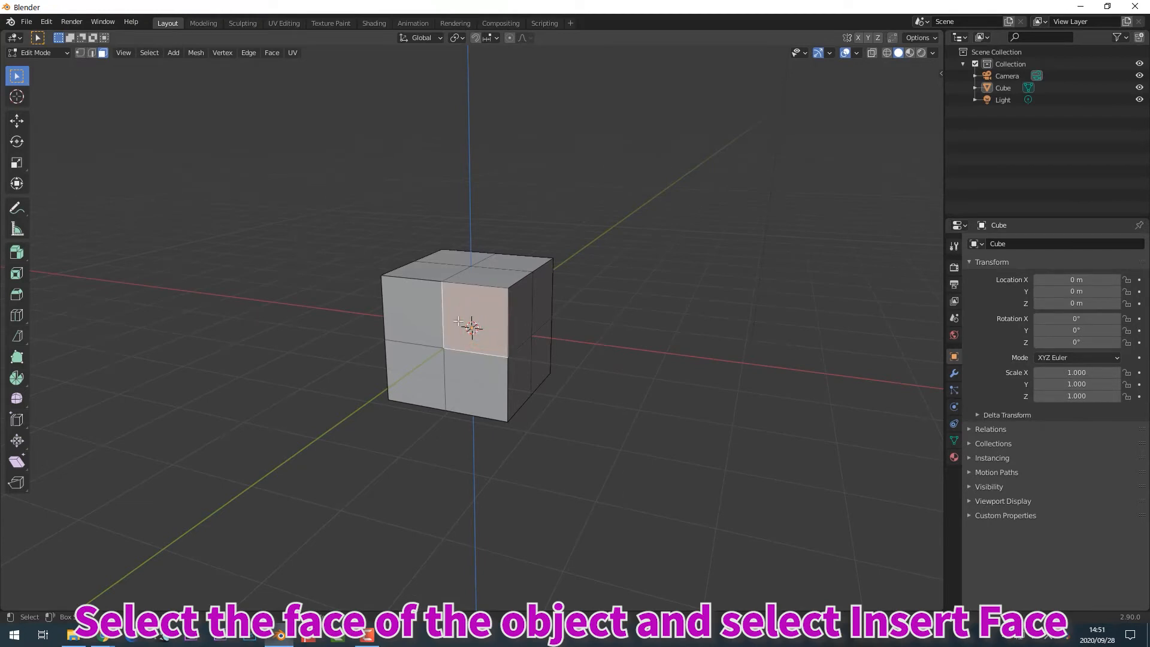
left_click(16, 275)
mouse_move(446, 337)
left_mouse_down()
mouse_move(346, 409)
mouse_move(361, 445)
mouse_move(470, 380)
mouse_move(475, 326)
mouse_move(283, 437)
mouse_move(446, 339)
left_mouse_up()
key("ctrl+z")
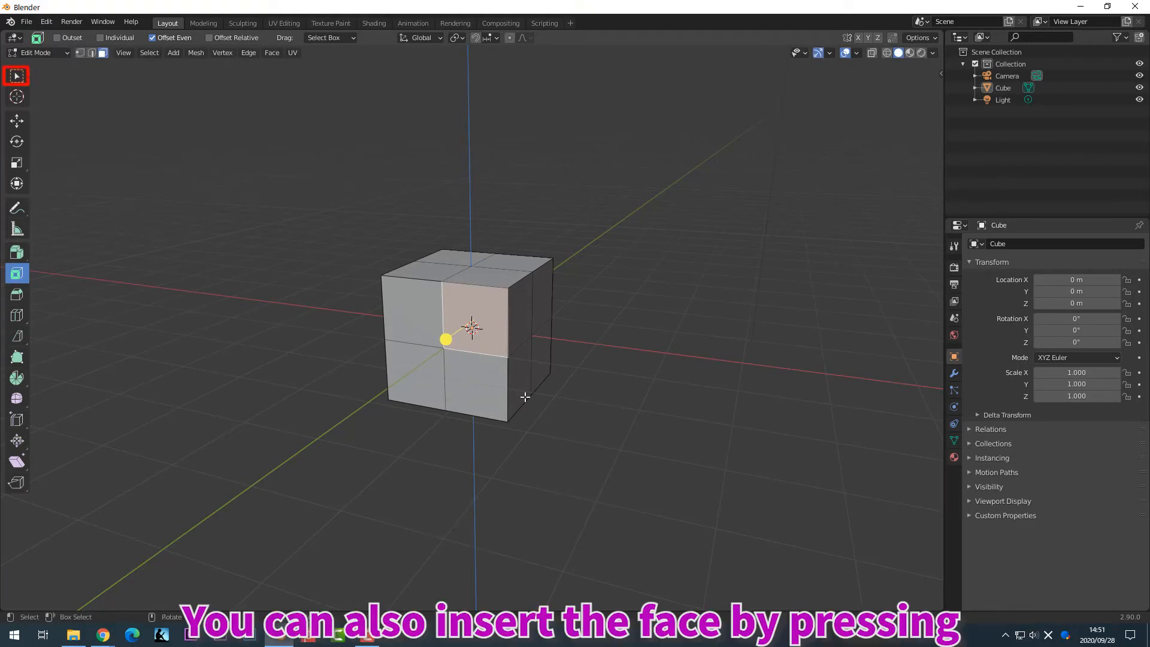
Return to box selection and inset the upper-right front face of the cube directly, without the Inset Faces tool active
left_click(16, 76)
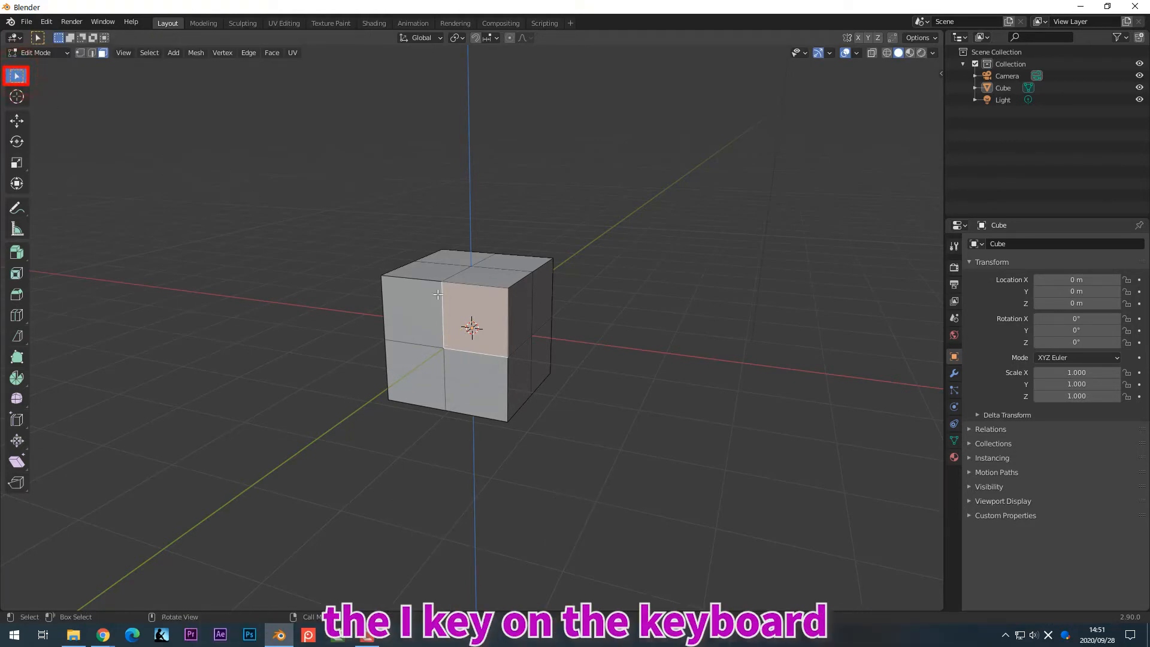
left_click(487, 323)
key("i")
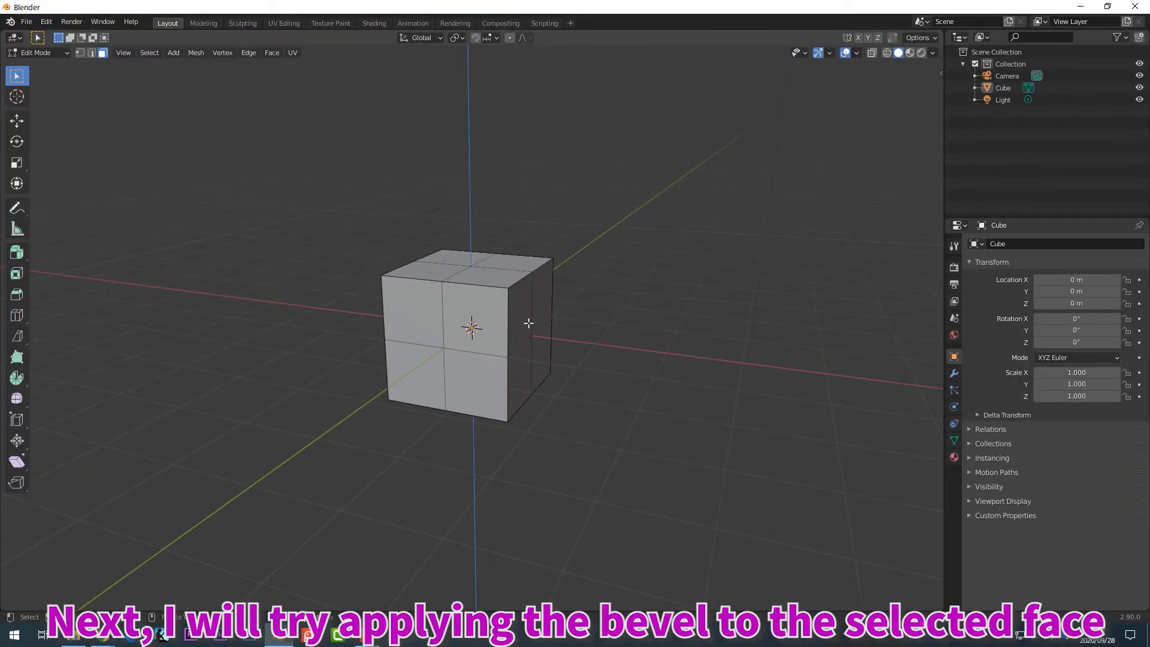
Extrude the upper front face on the cube's right side outward by about 1.115 m
left_click(530, 322)
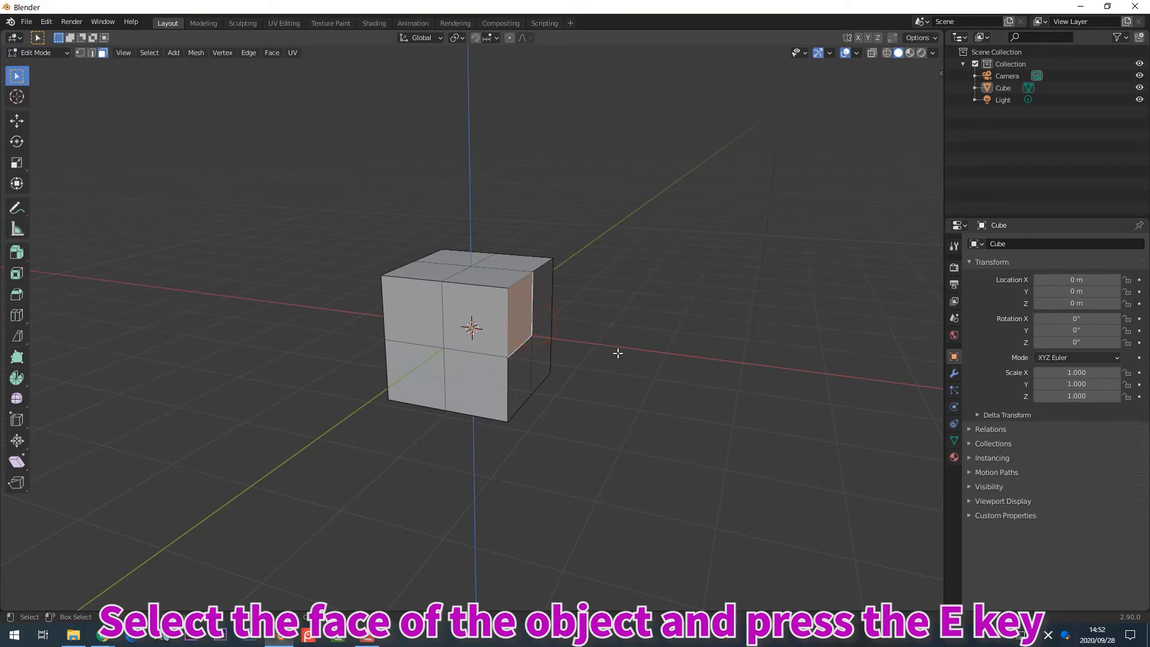
key("e")
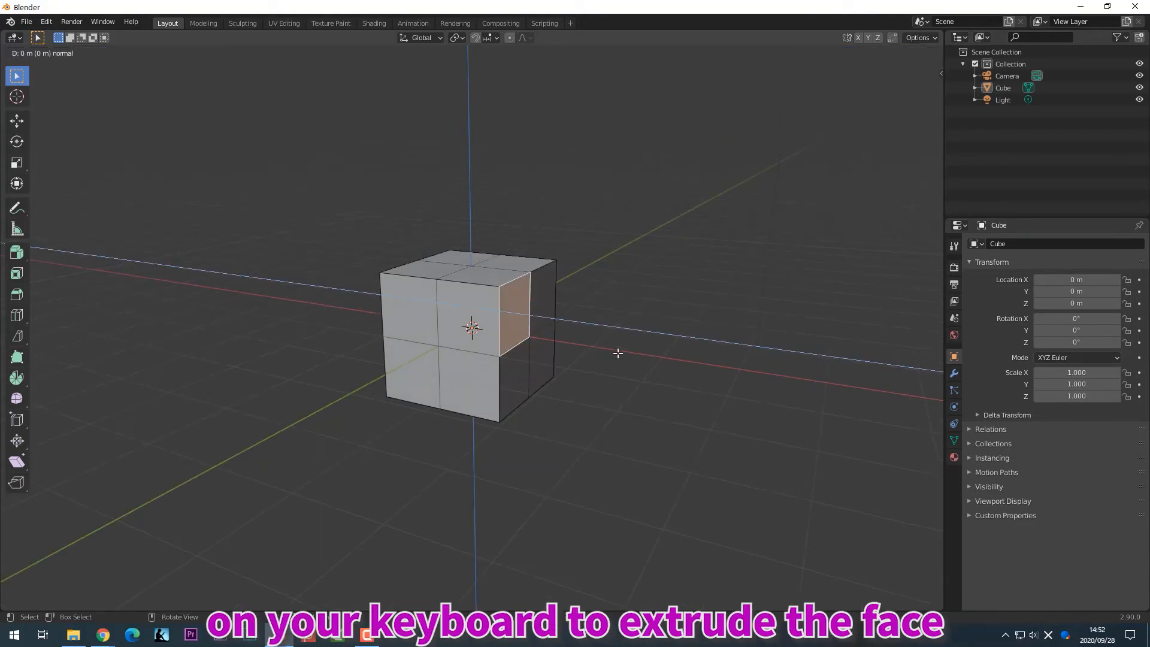
left_click(669, 383)
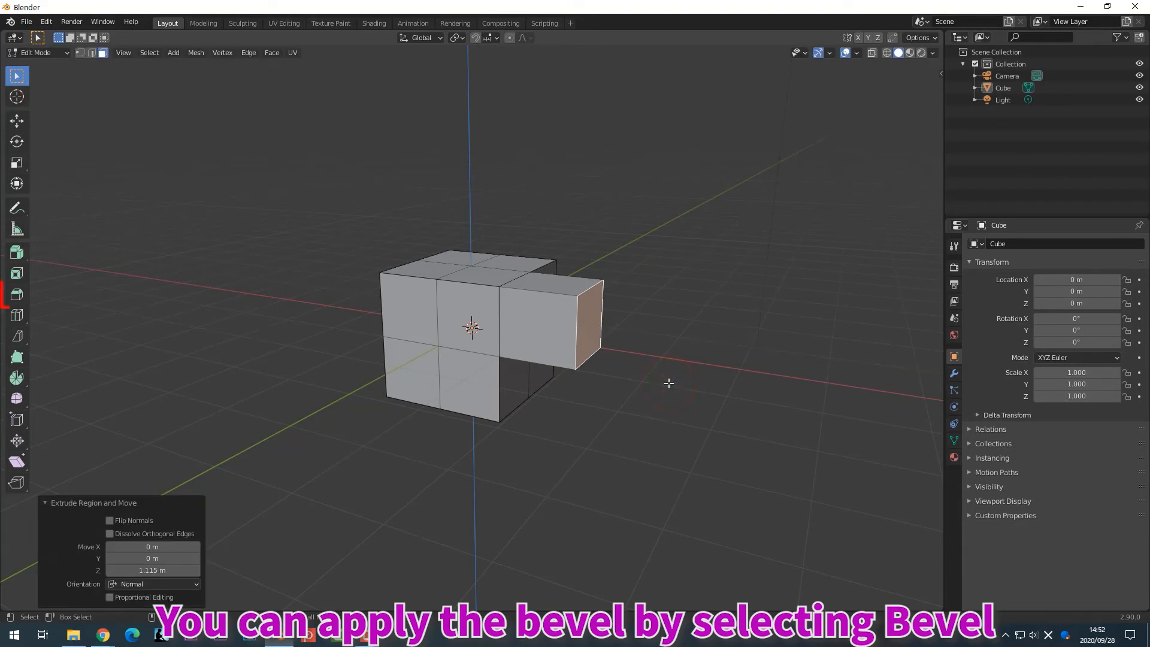
Bevel the extruded end face about 0.35 m wide, trying the Vertices option before setting it back to affect Edges
left_click(18, 295)
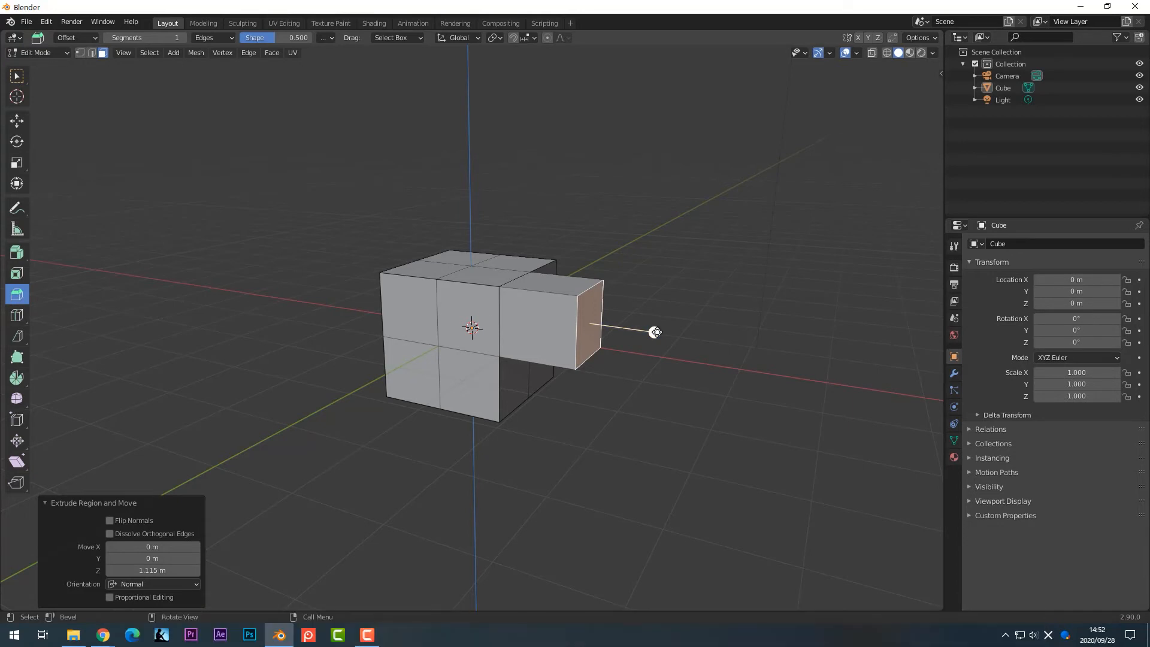
left_click_drag(655, 331, 684, 347)
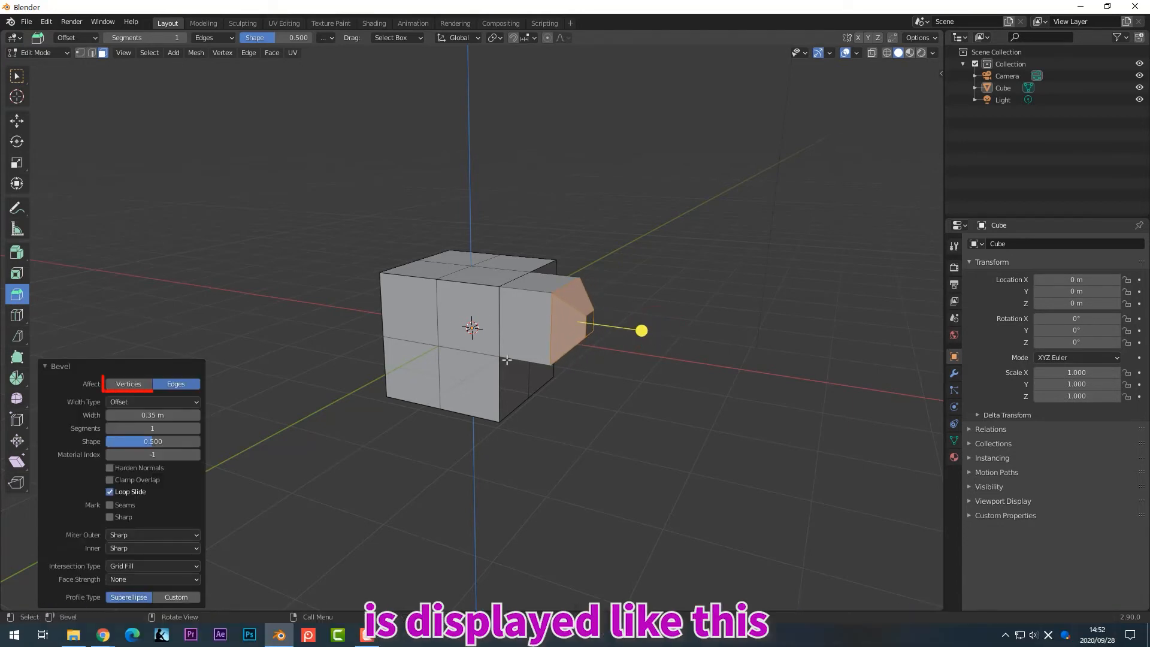
left_click(132, 388)
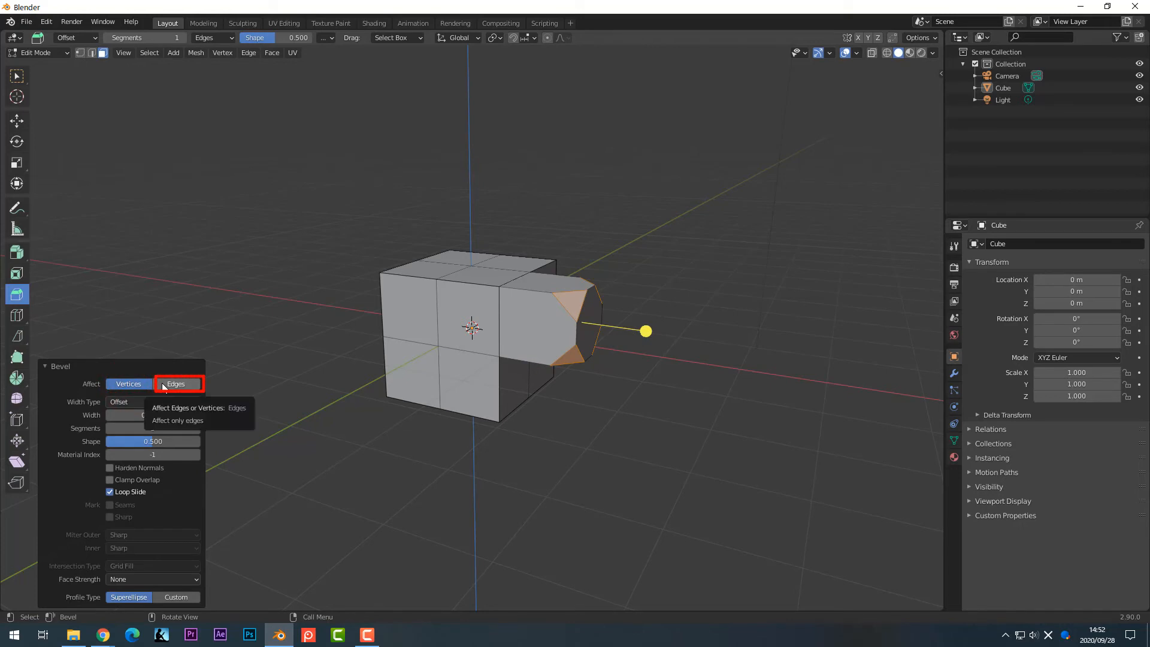
left_click(165, 385)
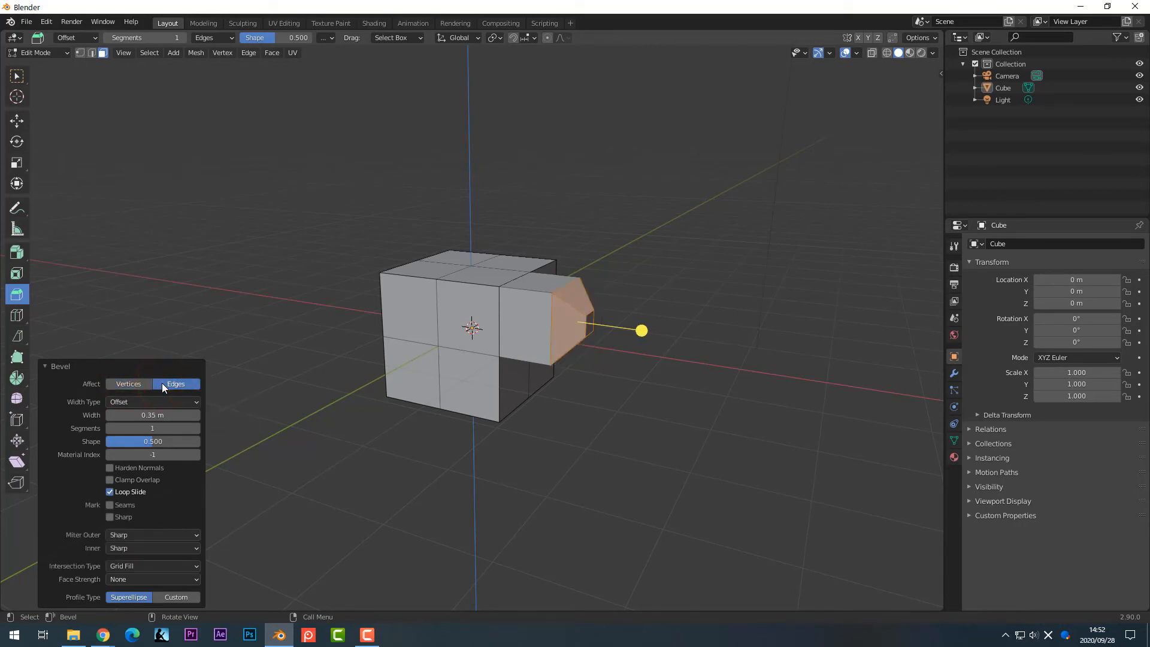
Raise the bevel's segment count to 5 and reduce it again
left_click(195, 428)
left_click(196, 428)
left_click(196, 428)
left_click(194, 429)
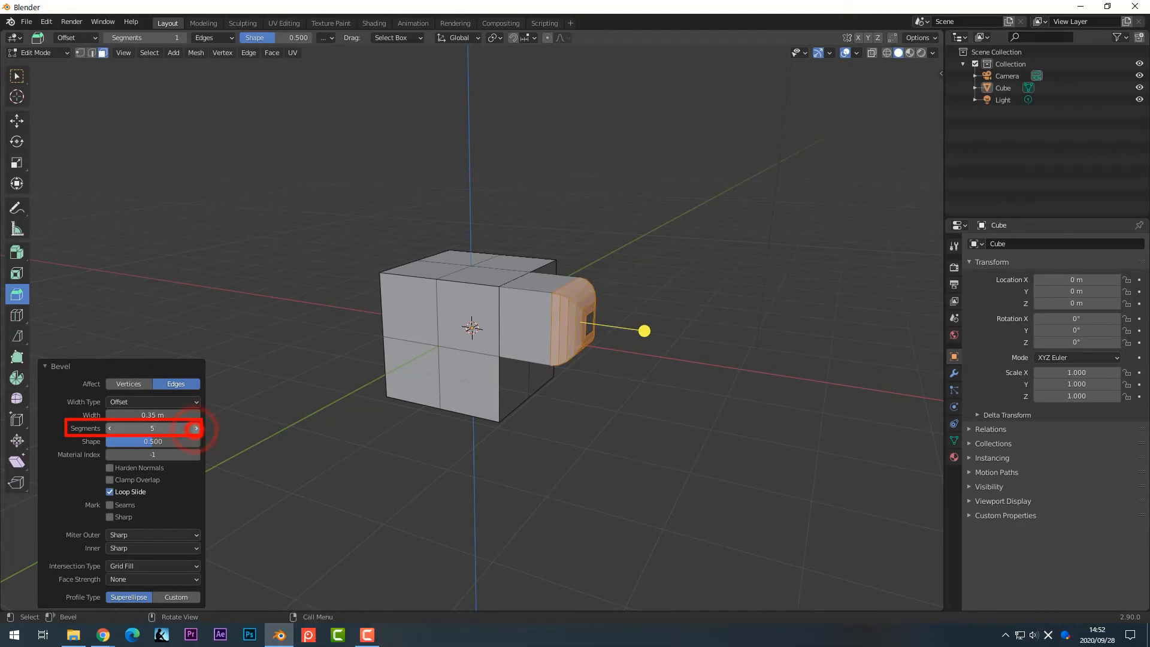
left_click(108, 430)
left_click(109, 429)
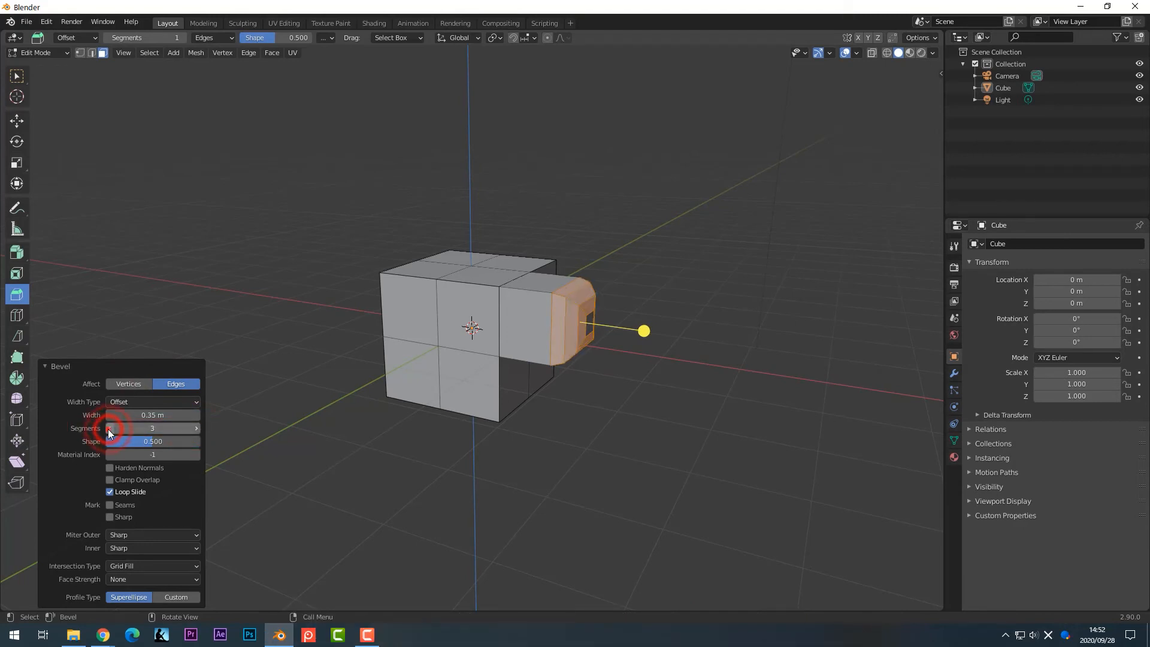
left_click(108, 429)
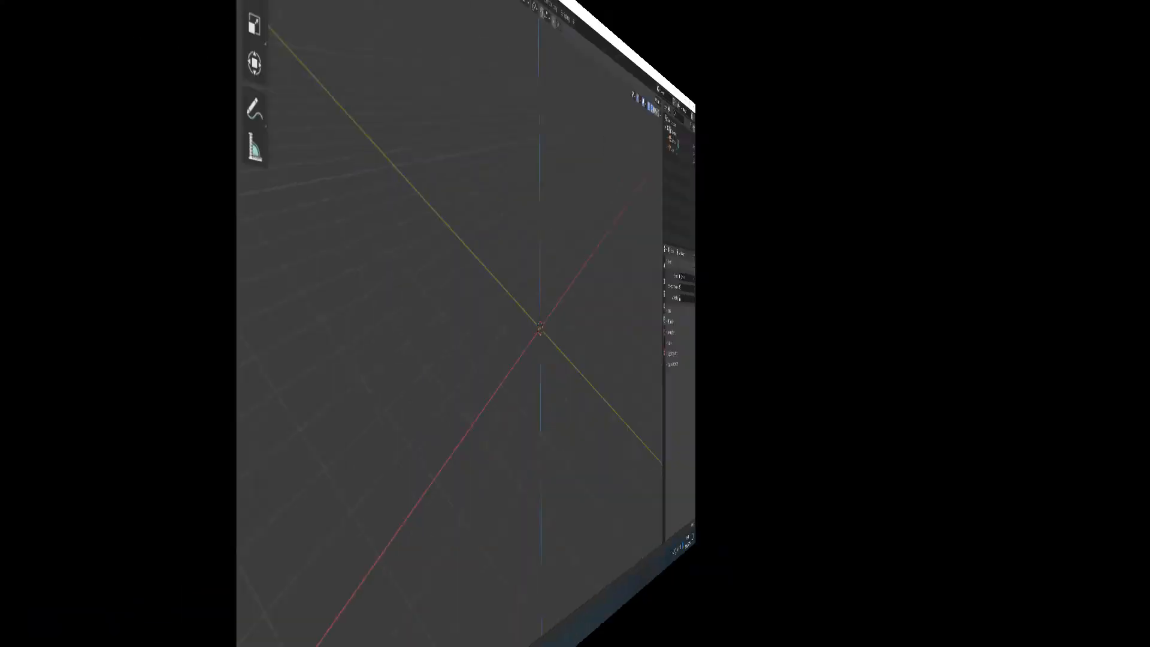
Add a mesh circle with 12 vertices and switch it to Edit Mode
left_click(133, 53)
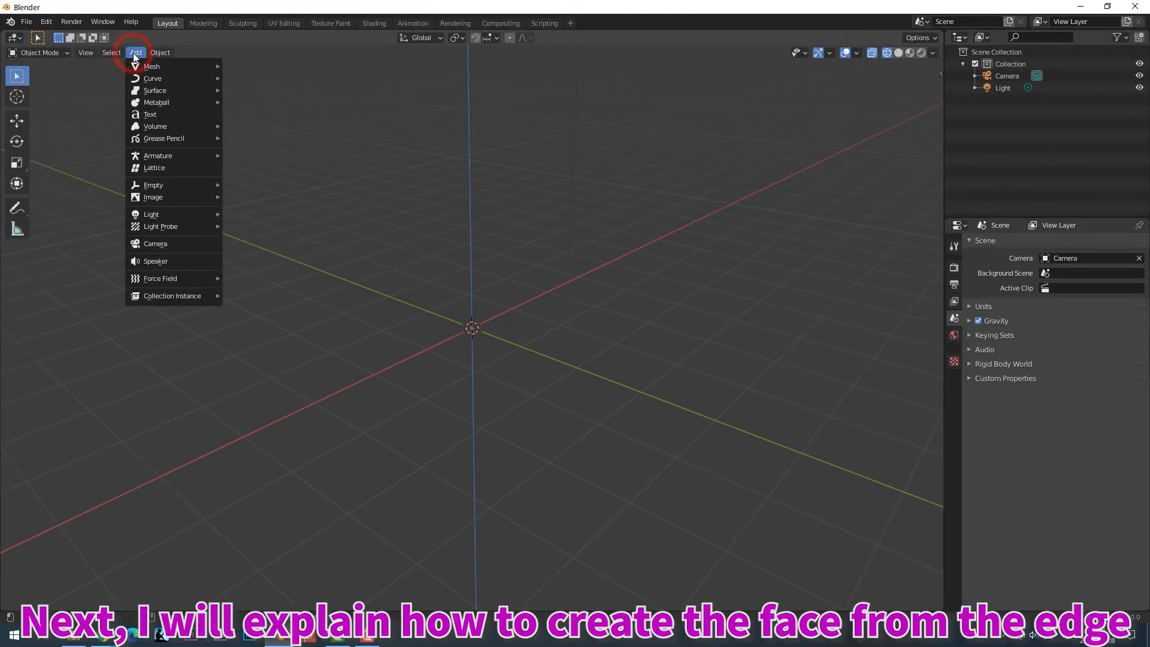
mouse_move(162, 66)
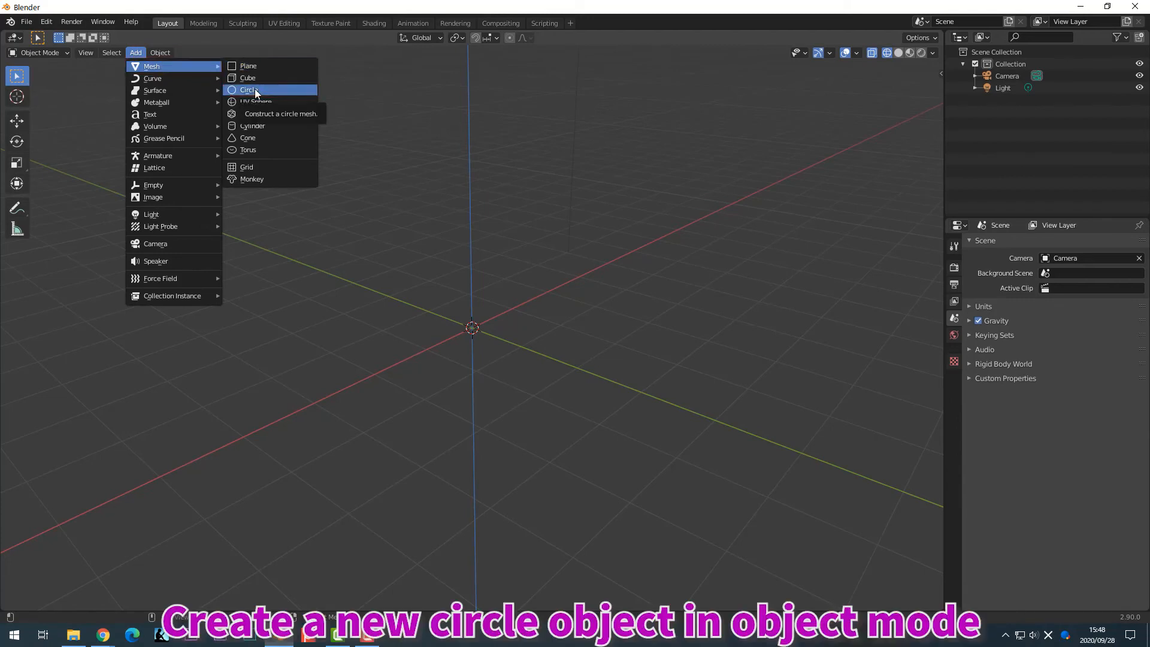
left_click(254, 90)
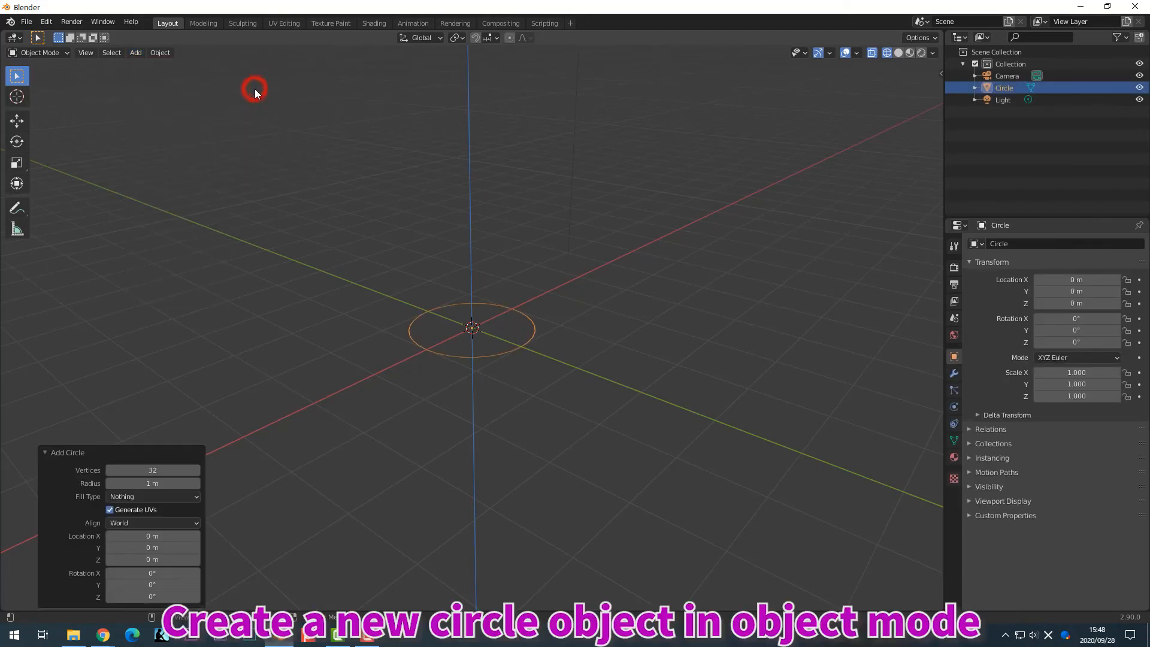
left_click(154, 470)
type("12")
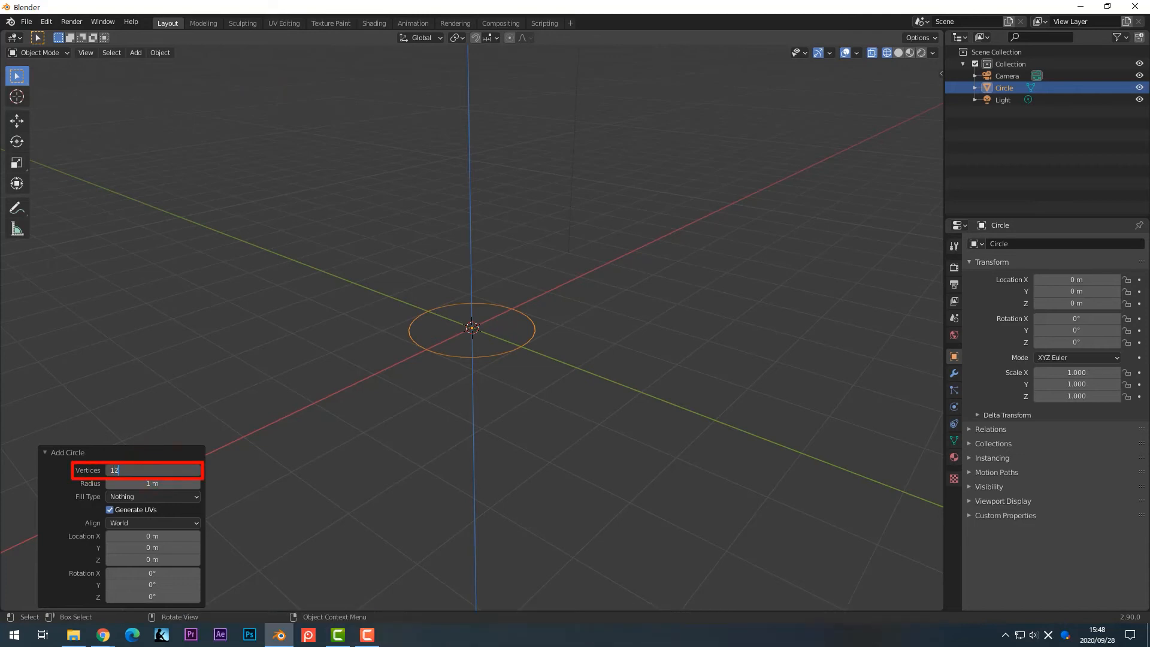
key("Return")
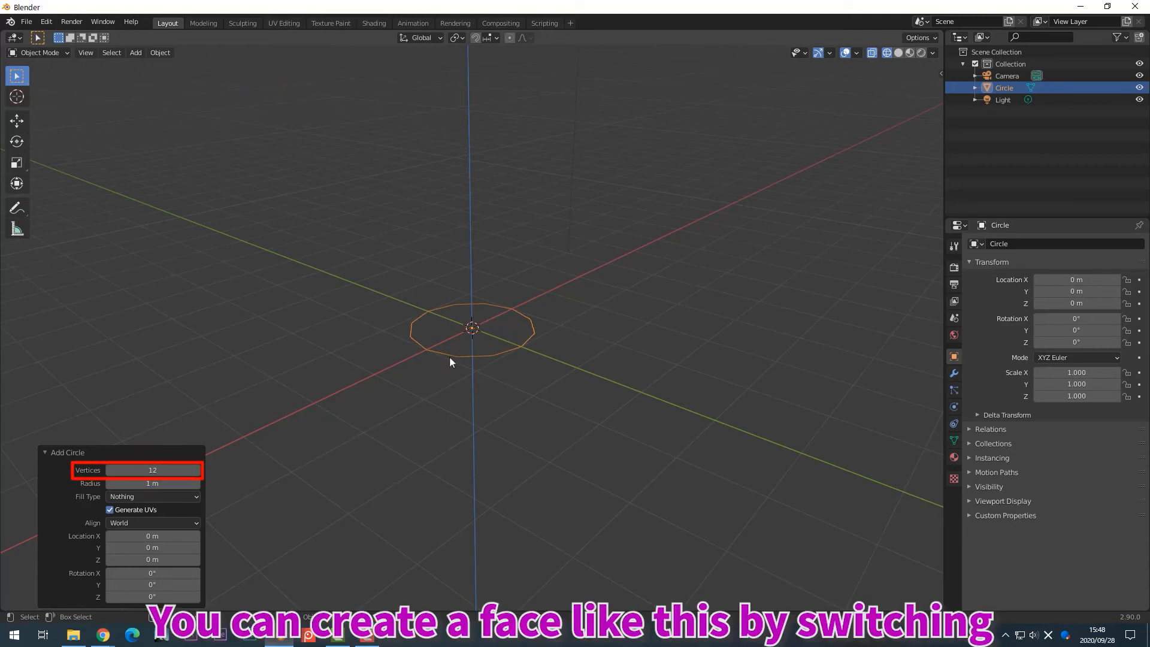
left_click(466, 350)
key("Tab")
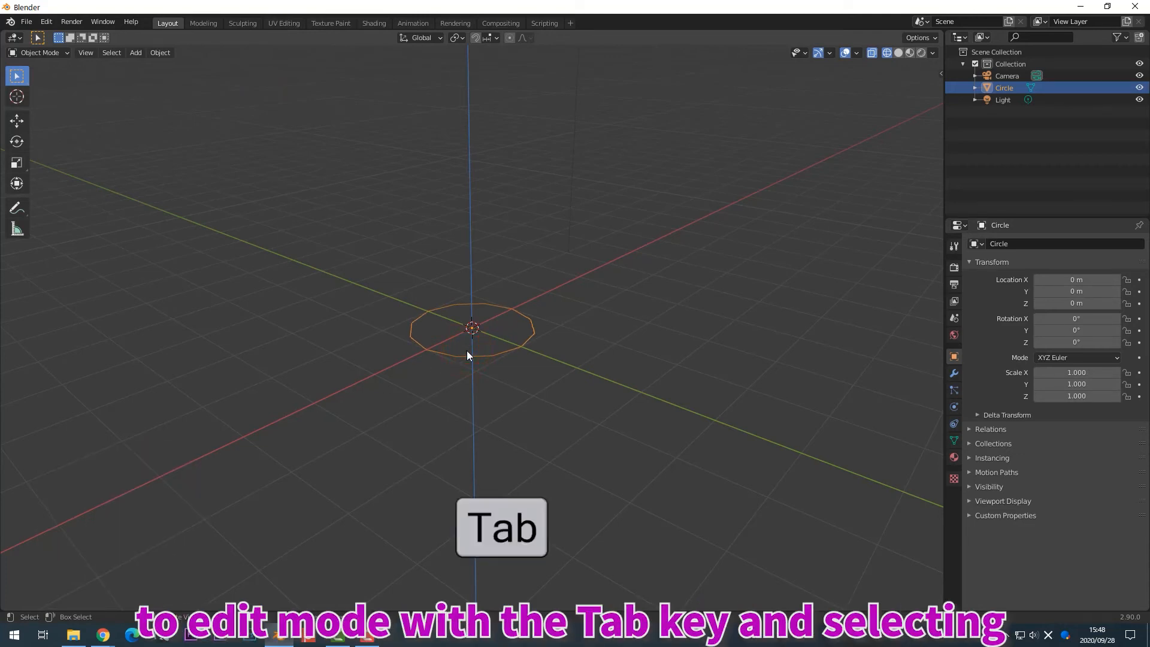
Try filling the circle twice with New Edge/Face from Vertices, undo each fill, and return to box selection
left_click(21, 295)
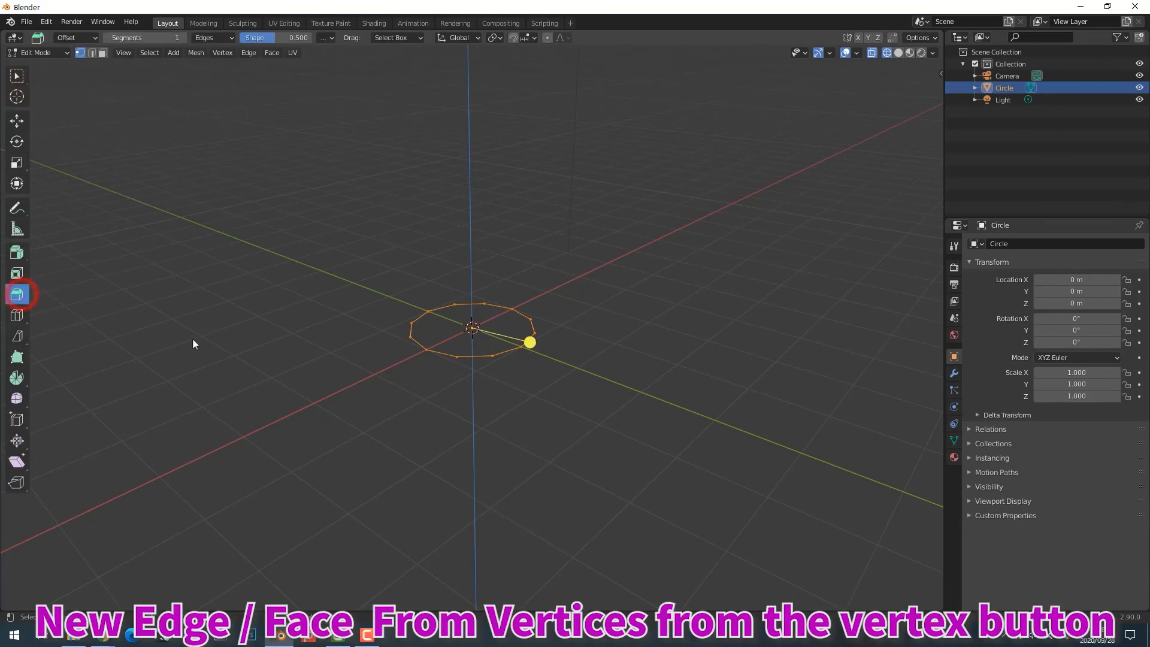
left_click(224, 54)
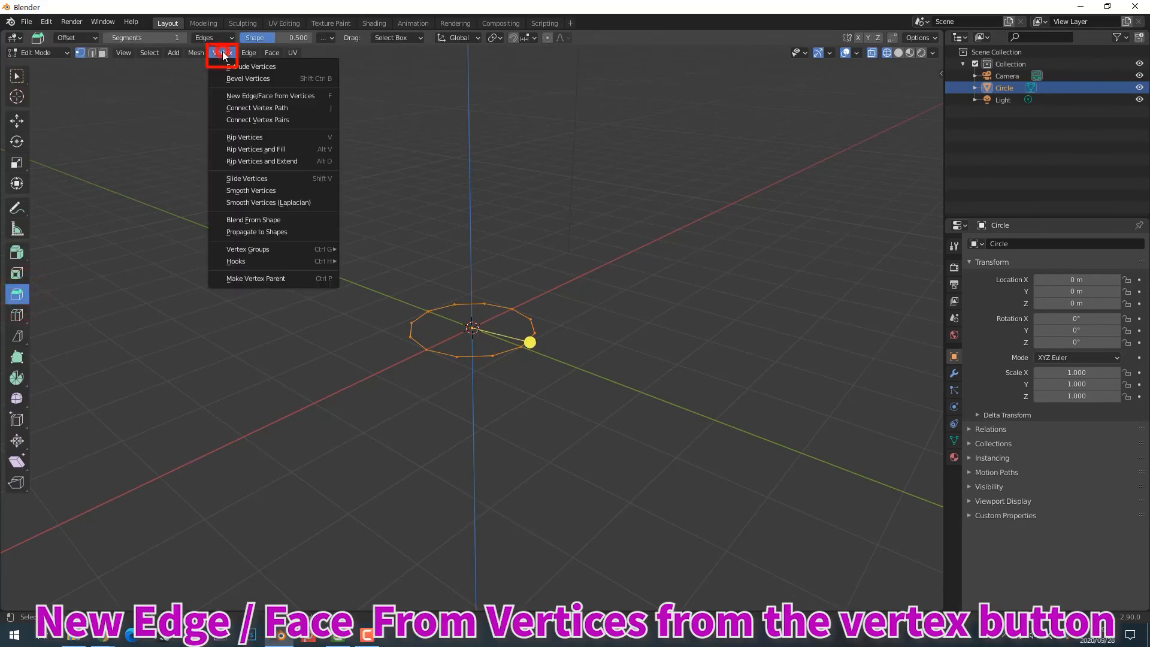
left_click(242, 96)
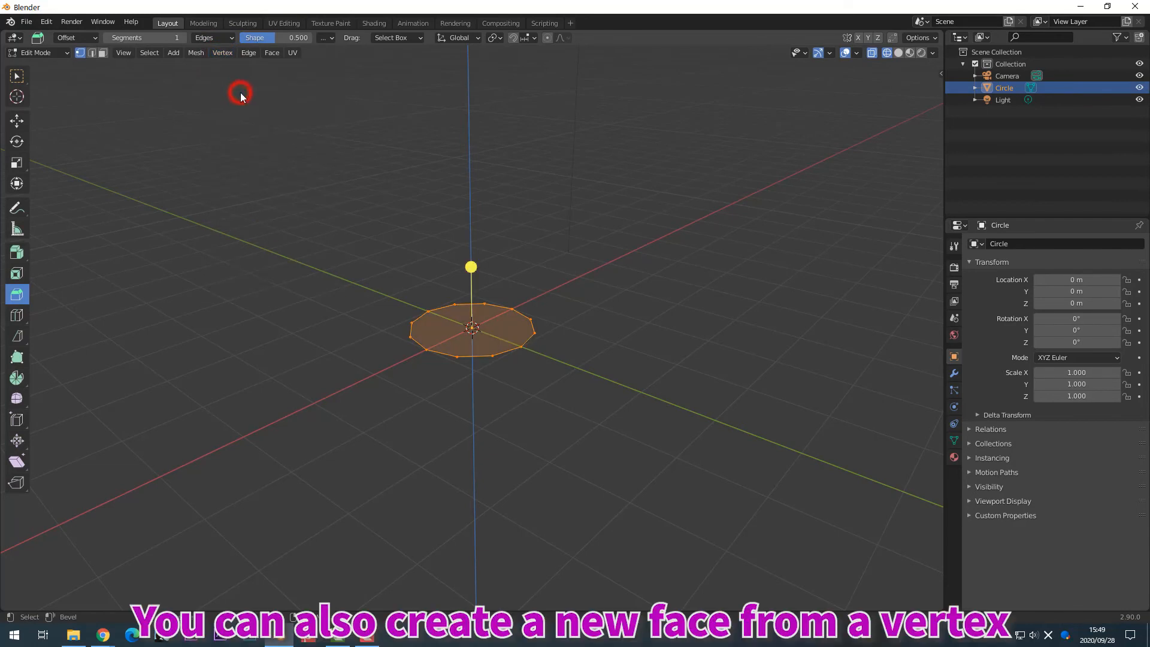
key("ctrl+z")
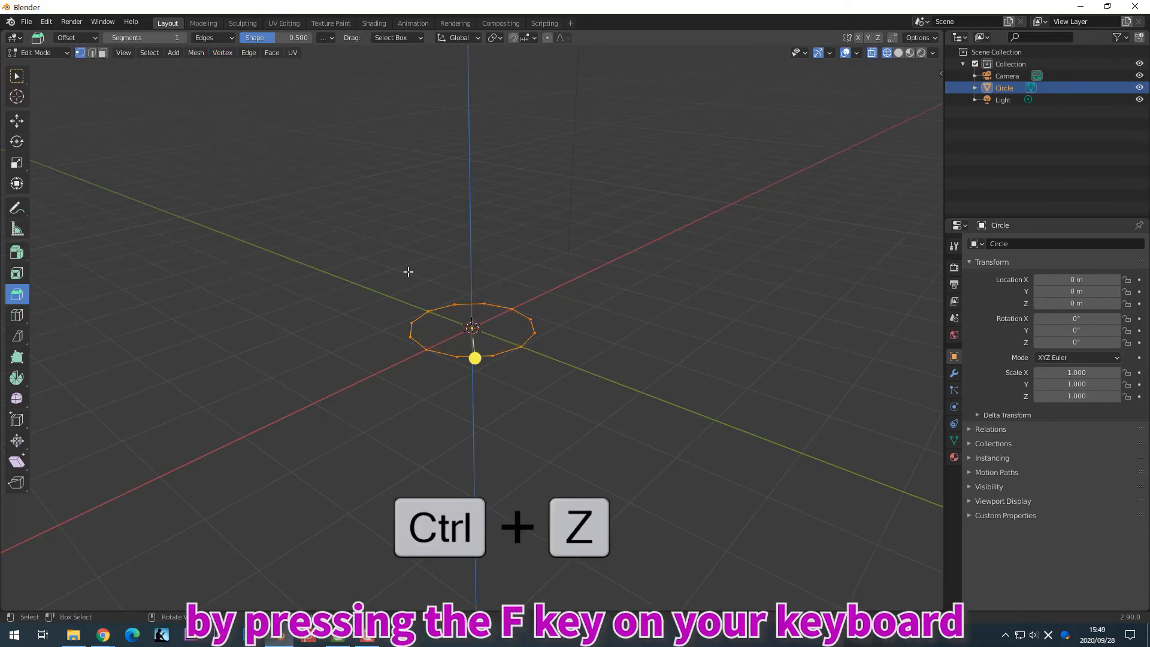
key("f")
key("ctrl+z")
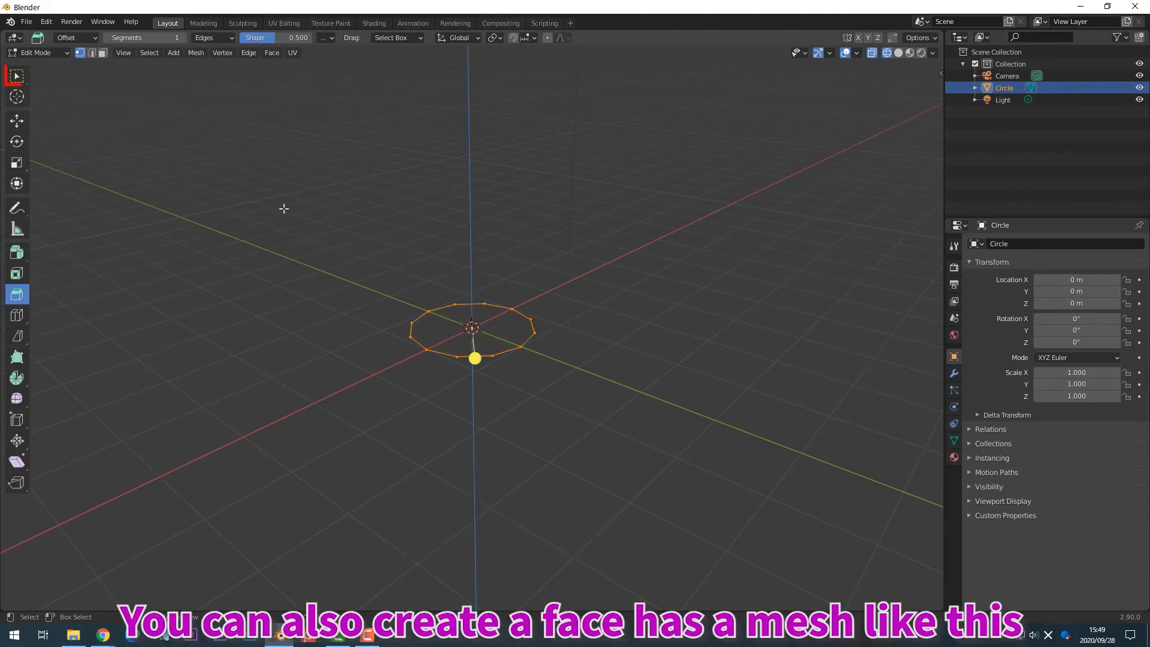
left_click(18, 76)
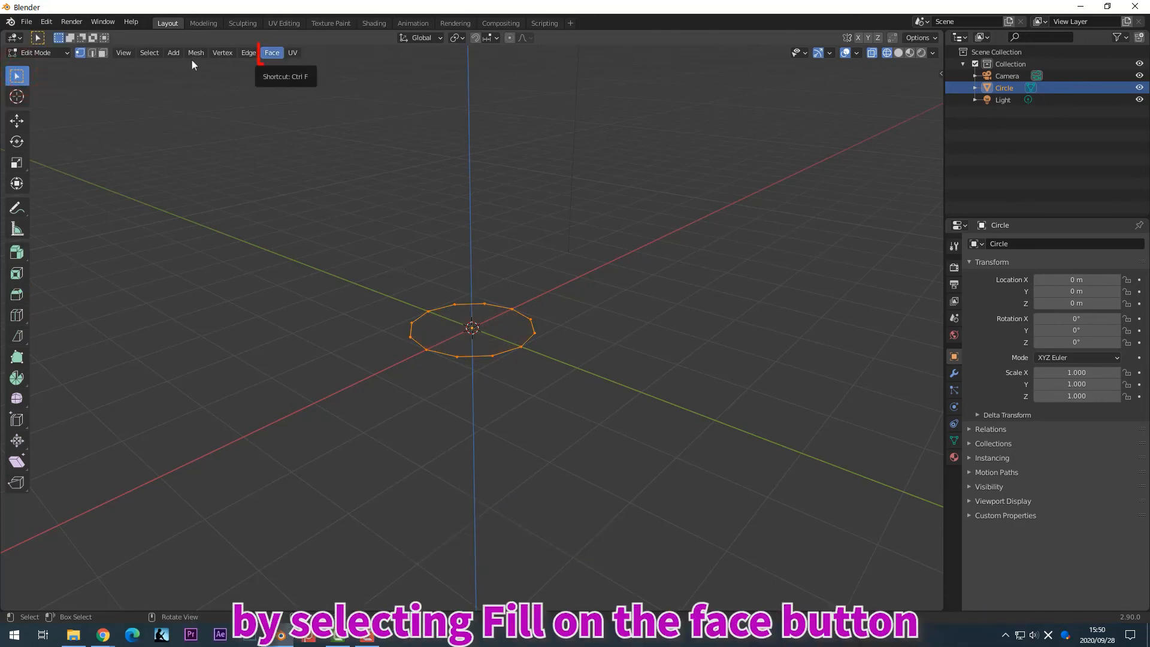
Try filling the circle with the Fill command, and undo the result
left_click(272, 52)
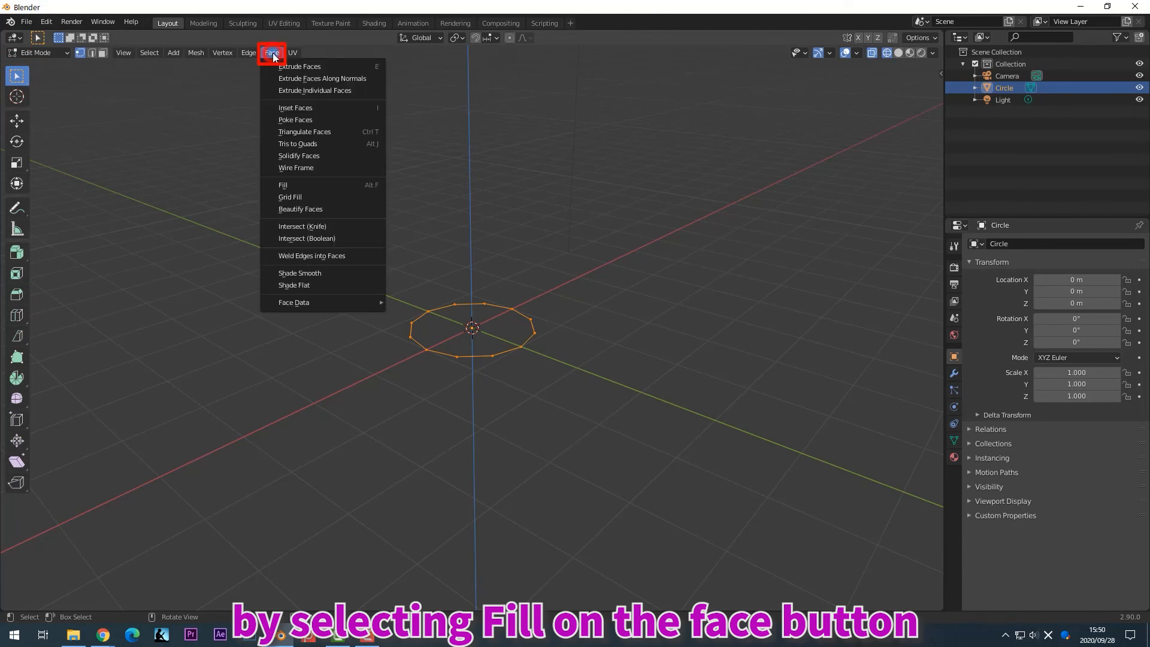
left_click(294, 185)
key("ctrl+z")
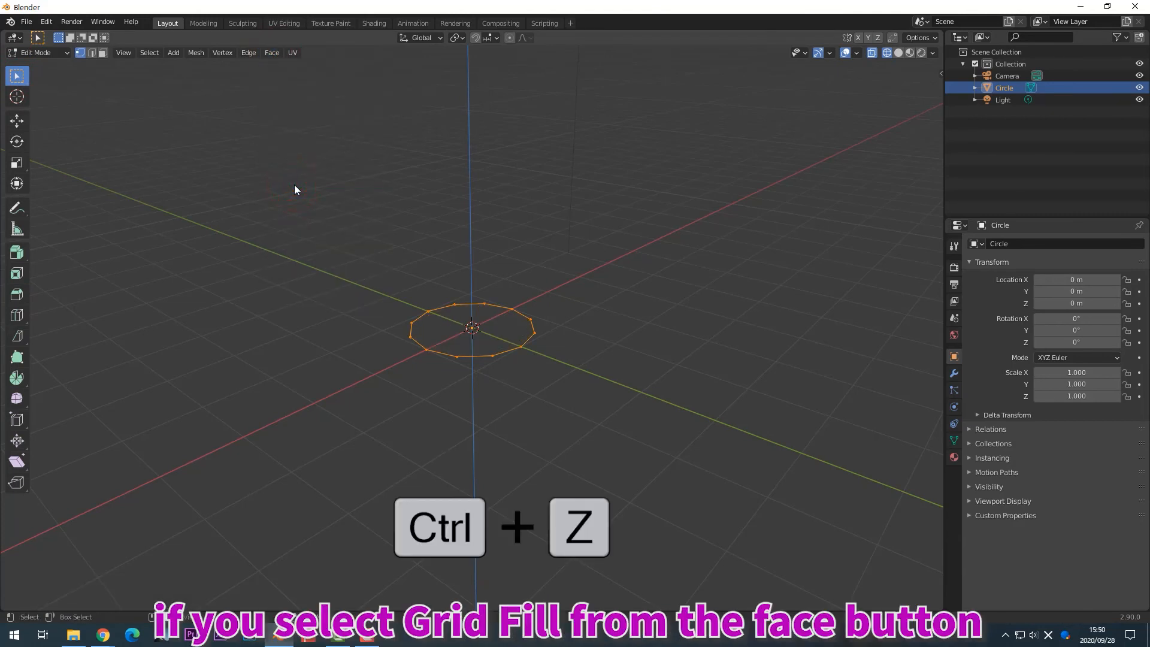
Fill the circle with a mesh of faces using Grid Fill, with a span of 3
left_click(273, 53)
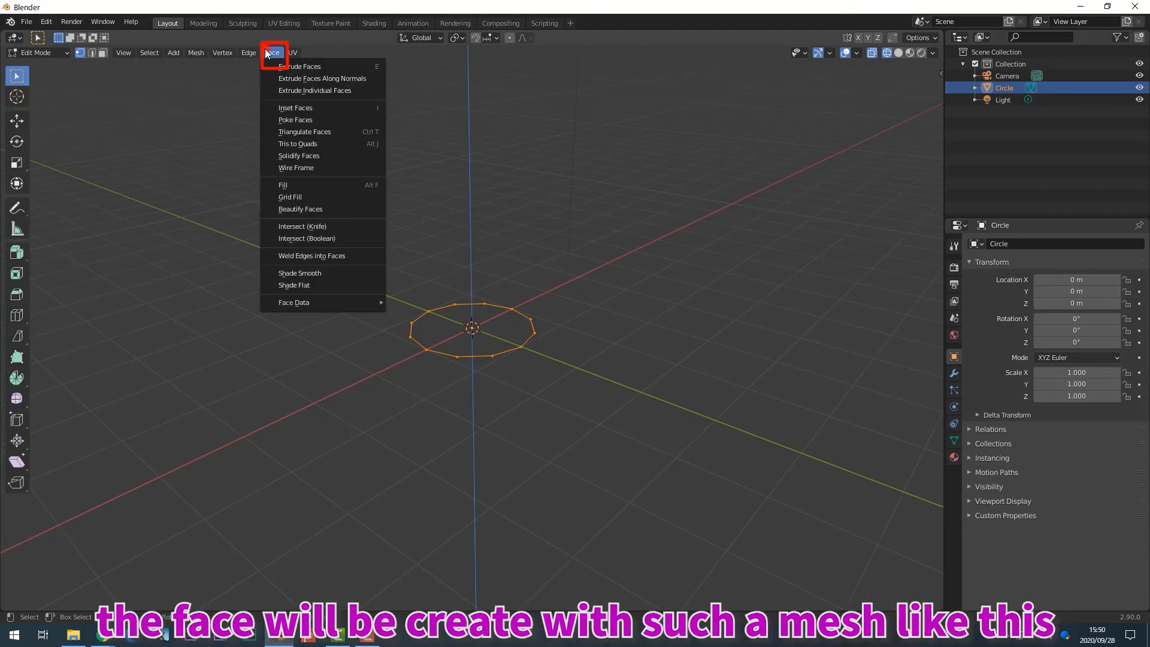
left_click(319, 195)
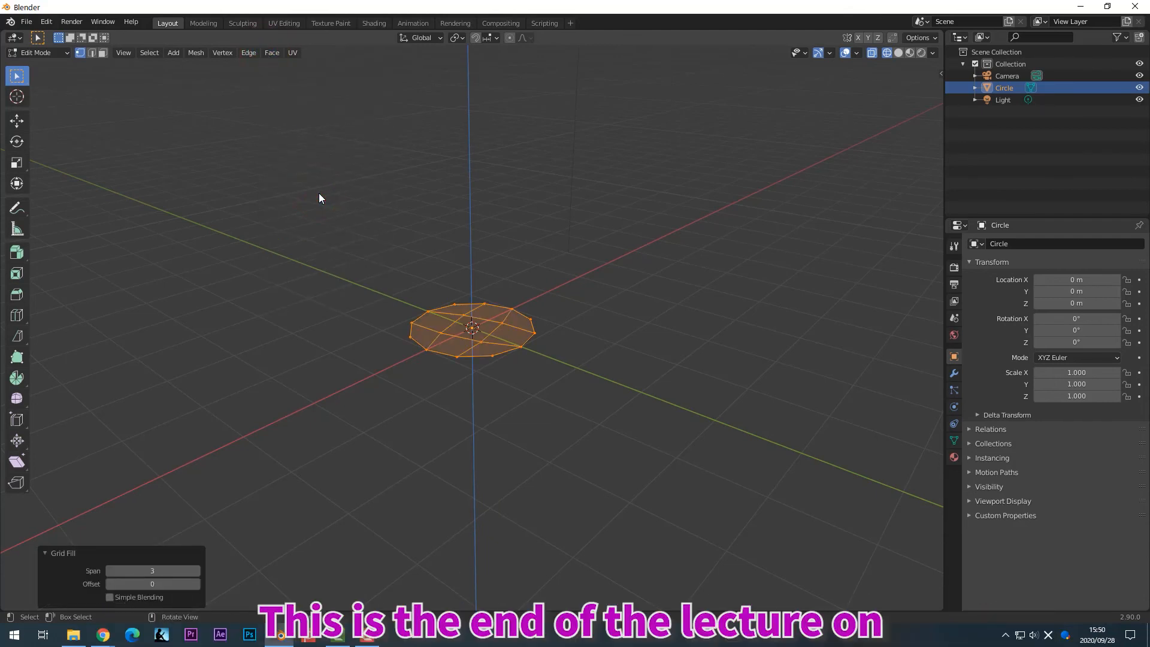